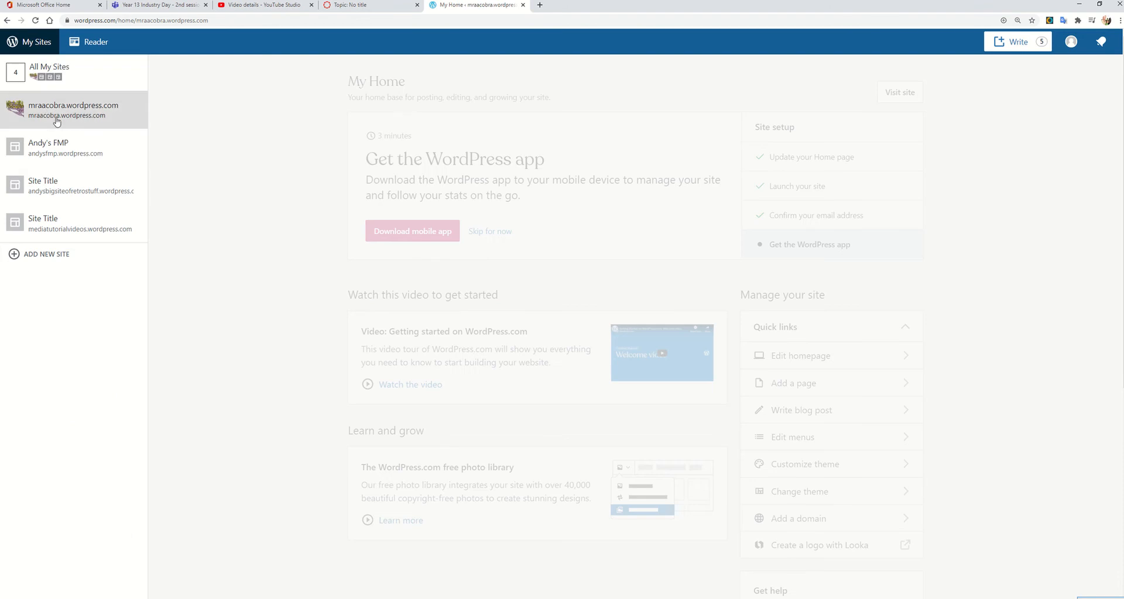
Open the mraacobra.wordpress.com site from the account's site list and view its preview.
{"action": "left_click", "coordinate": [28, 44]}
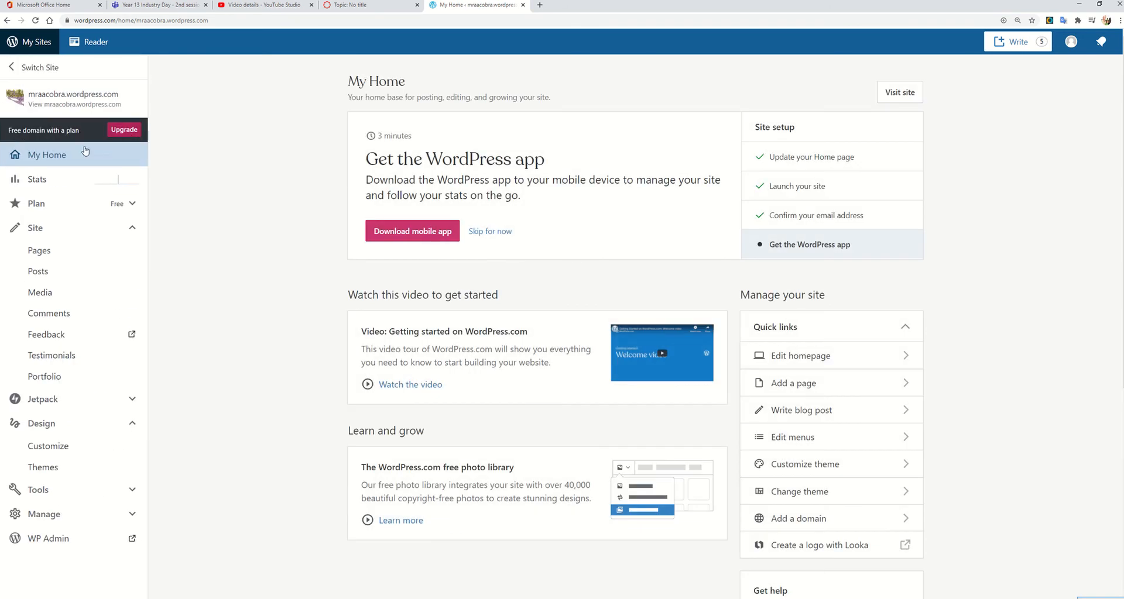
{"action": "left_click", "coordinate": [34, 67]}
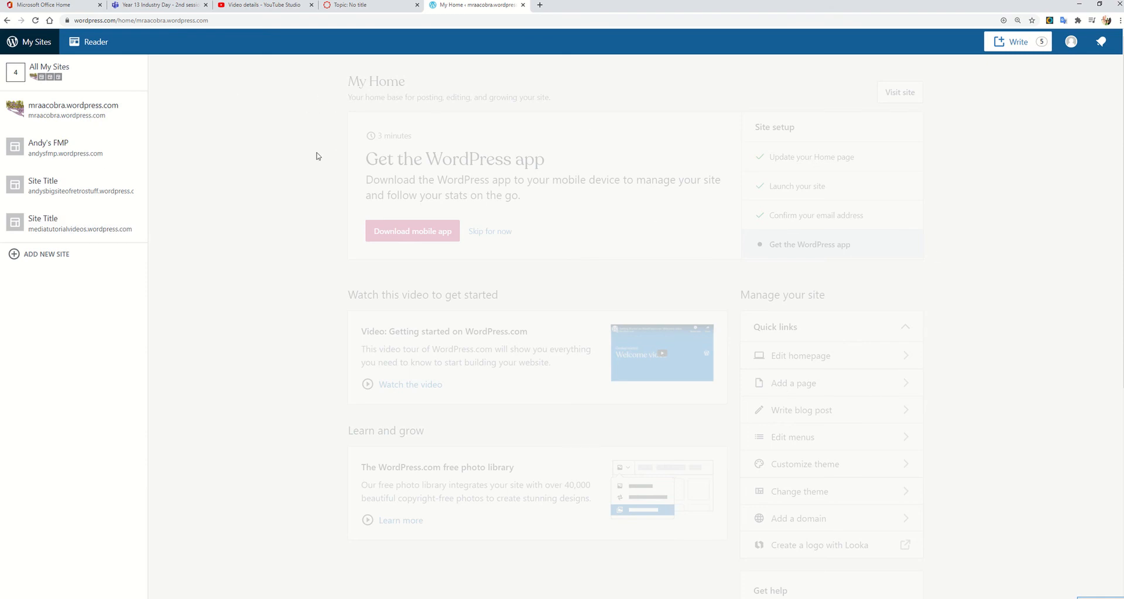
{"action": "left_click", "coordinate": [380, 84]}
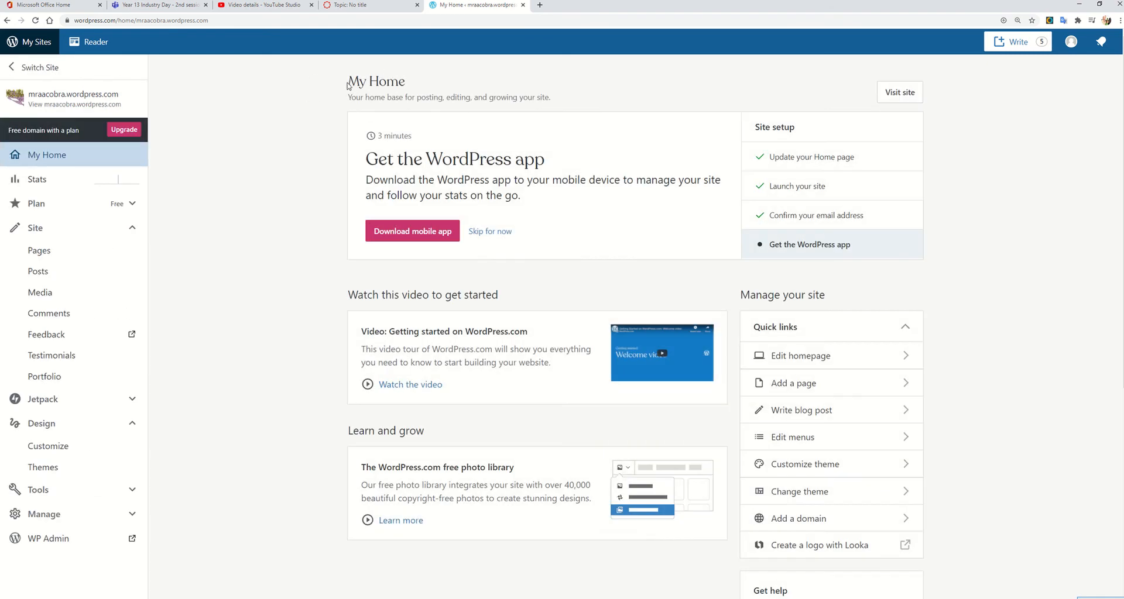
{"action": "left_click_drag", "start_coordinate": [348, 85], "coordinate": [330, 72]}
{"action": "left_click", "coordinate": [443, 92]}
{"action": "left_click", "coordinate": [70, 96]}
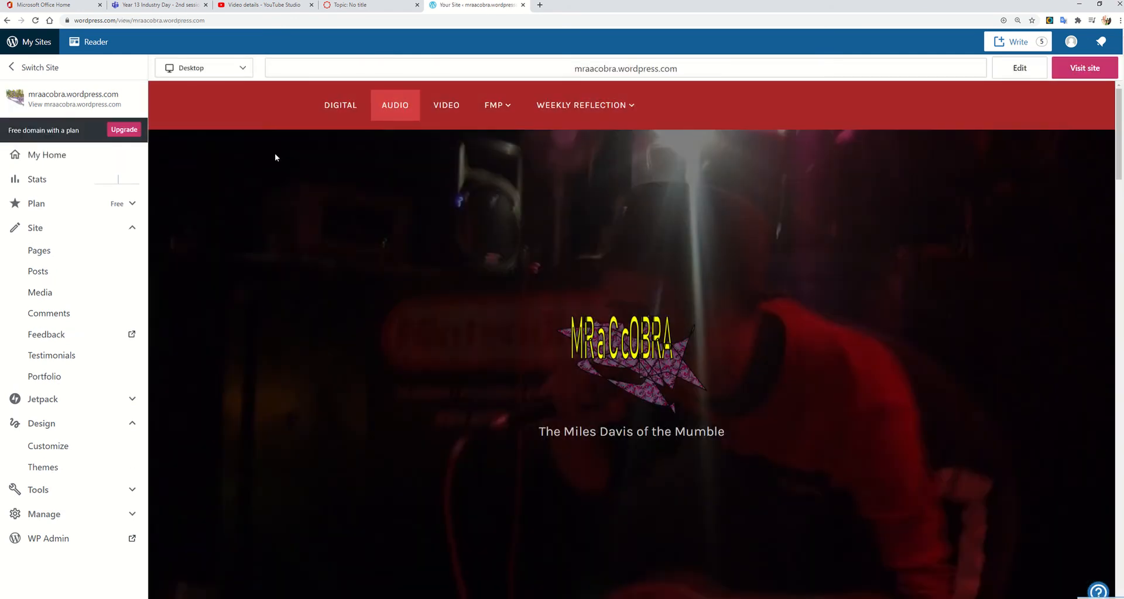
View the mediatutorialvideos.wordpress.com site and switch to the andysbigsiteofretrostuff.wordpress.com site.
{"action": "left_click", "coordinate": [33, 68]}
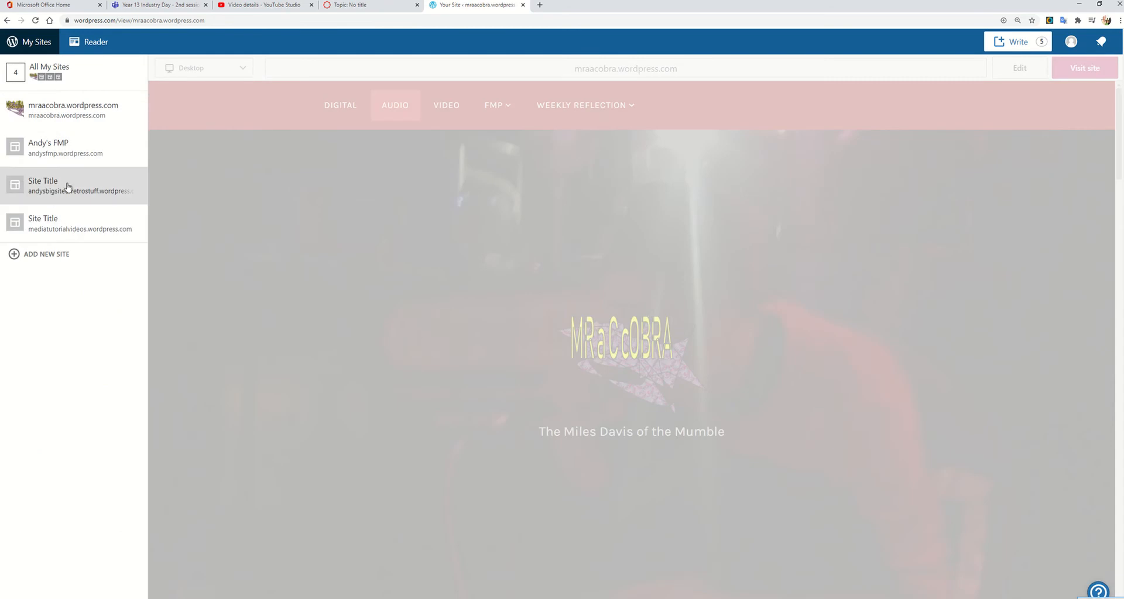
{"action": "left_click", "coordinate": [72, 225]}
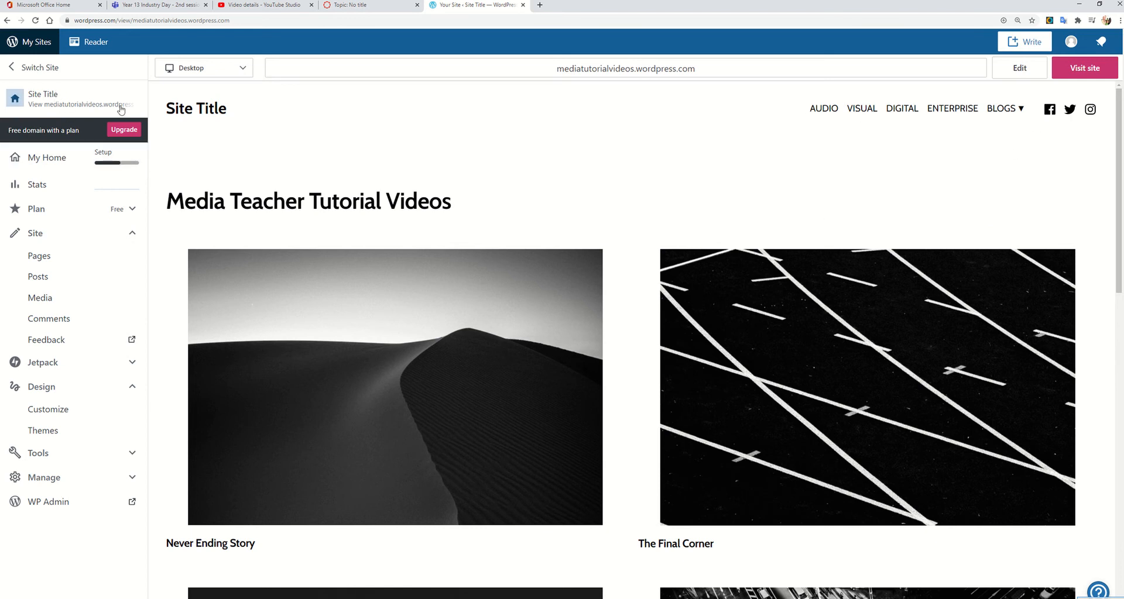
{"action": "left_click", "coordinate": [44, 72]}
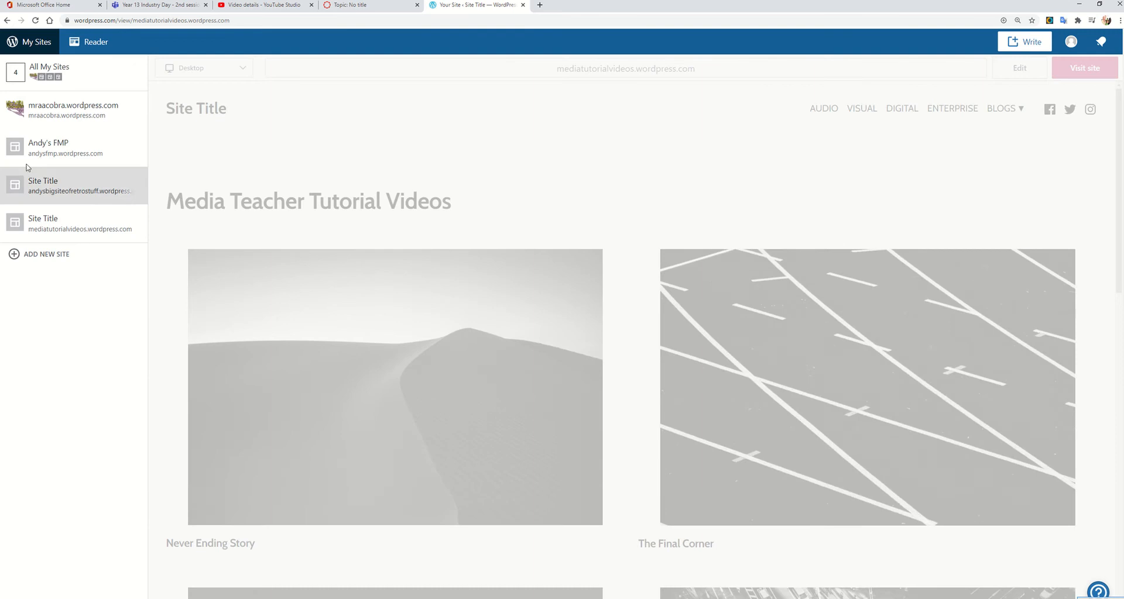
{"action": "left_click", "coordinate": [57, 194]}
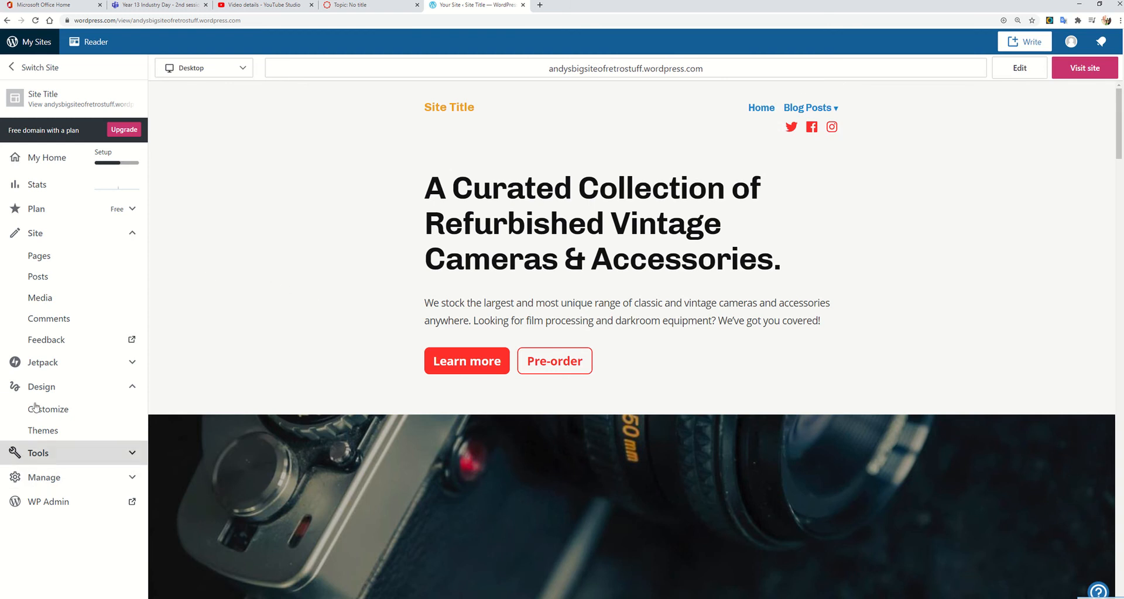
Examine the site's menu settings in the Customizer, including the Main Nav menu, alongside the homepage preview.
{"action": "left_click", "coordinate": [58, 411]}
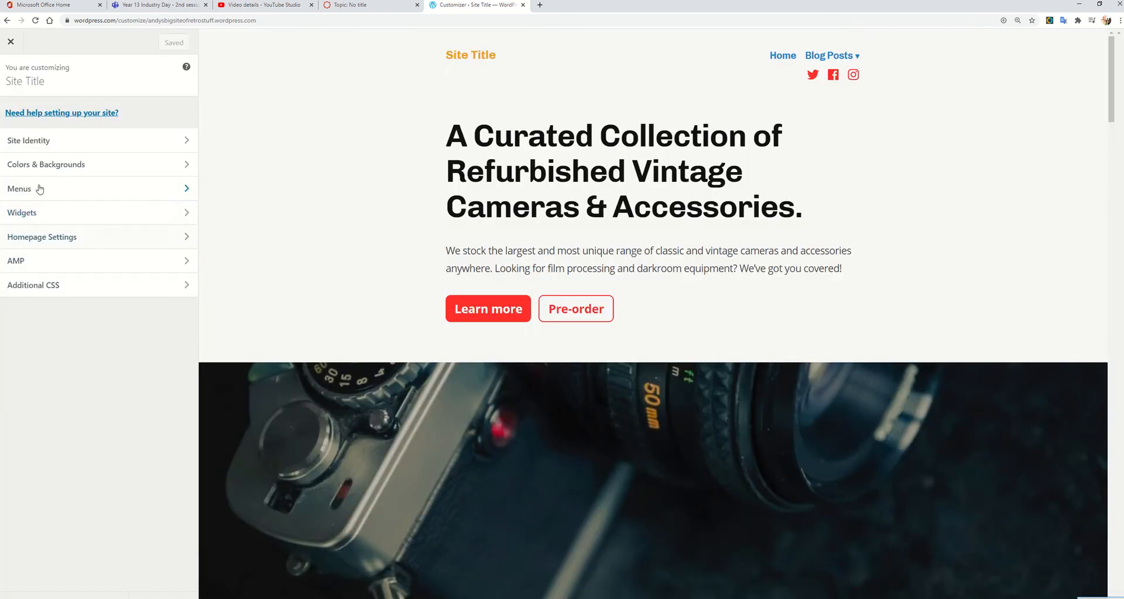
{"action": "left_click", "coordinate": [47, 189]}
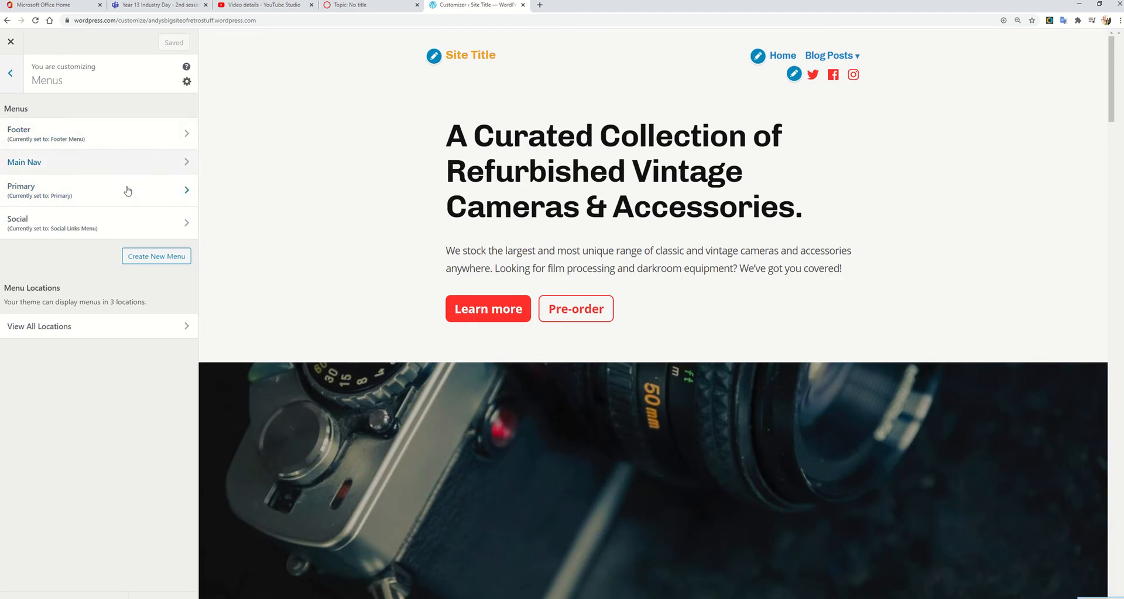
{"action": "scroll", "coordinate": [464, 173], "scroll_direction": "down", "scroll_amount": 2}
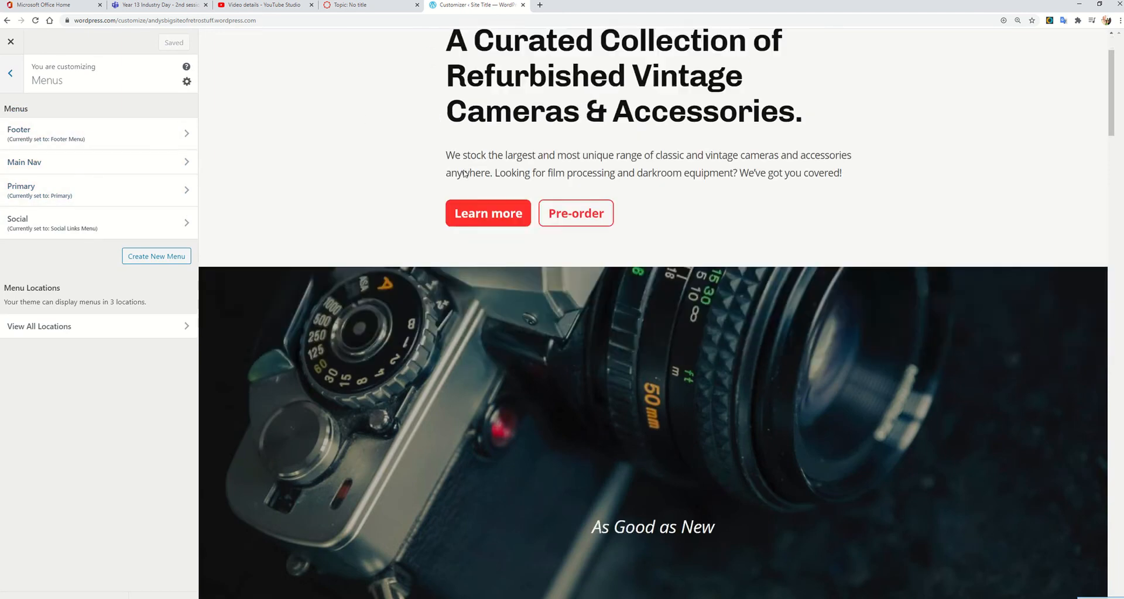
{"action": "scroll", "coordinate": [464, 173], "scroll_direction": "down", "scroll_amount": 10}
{"action": "scroll", "coordinate": [472, 255], "scroll_direction": "up", "scroll_amount": 12}
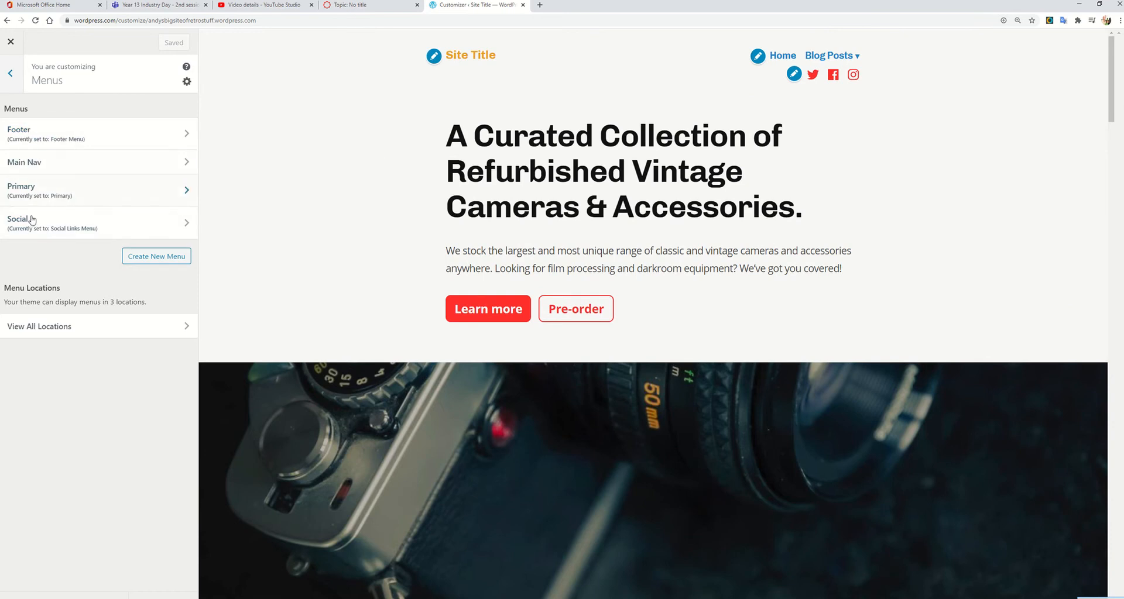
{"action": "scroll", "coordinate": [478, 246], "scroll_direction": "down", "scroll_amount": 5}
{"action": "scroll", "coordinate": [489, 309], "scroll_direction": "down", "scroll_amount": 5}
{"action": "scroll", "coordinate": [490, 310], "scroll_direction": "up", "scroll_amount": 6}
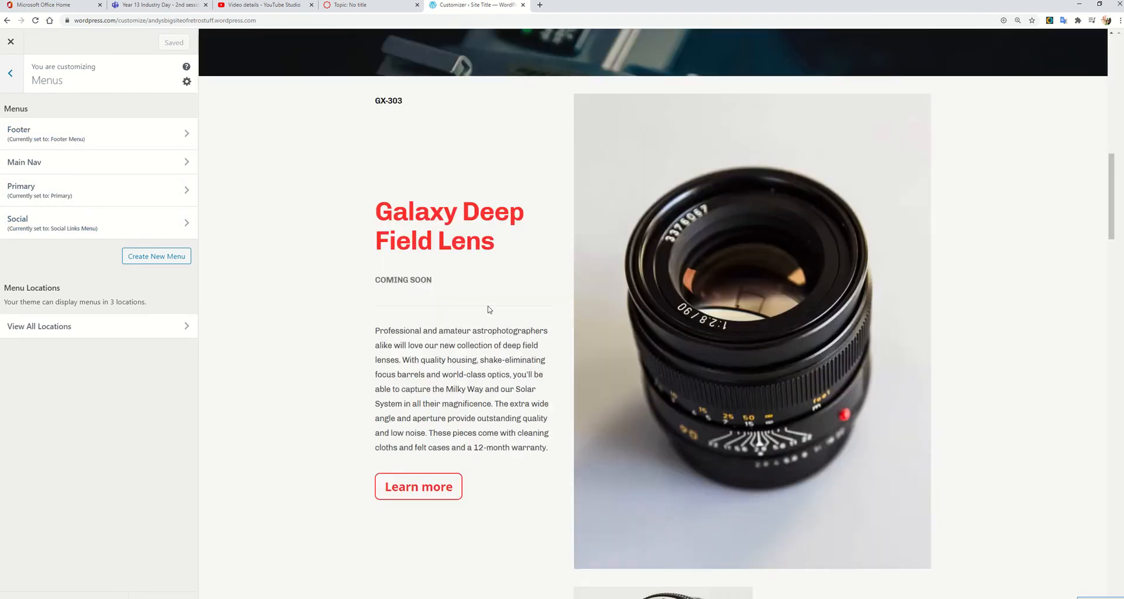
{"action": "left_click", "coordinate": [78, 161]}
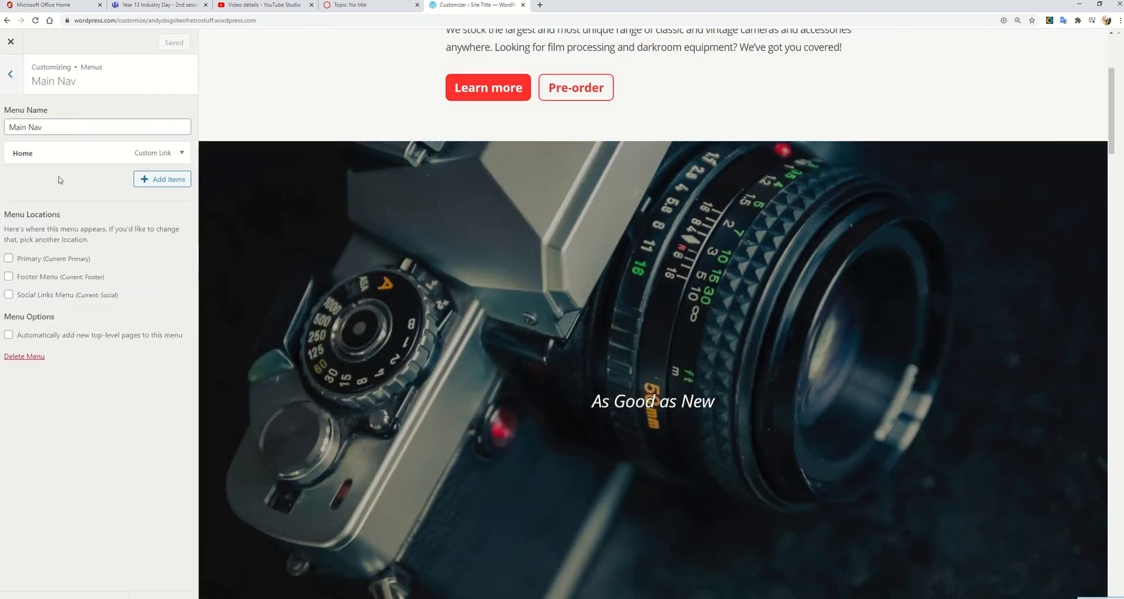
{"action": "left_click", "coordinate": [12, 73]}
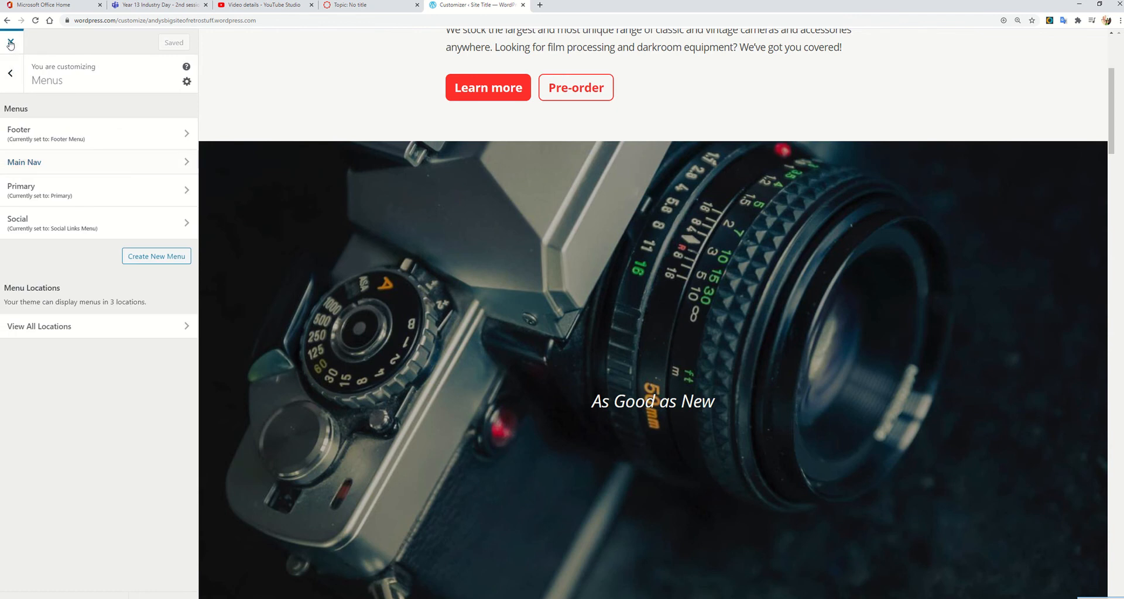
{"action": "left_click", "coordinate": [11, 41]}
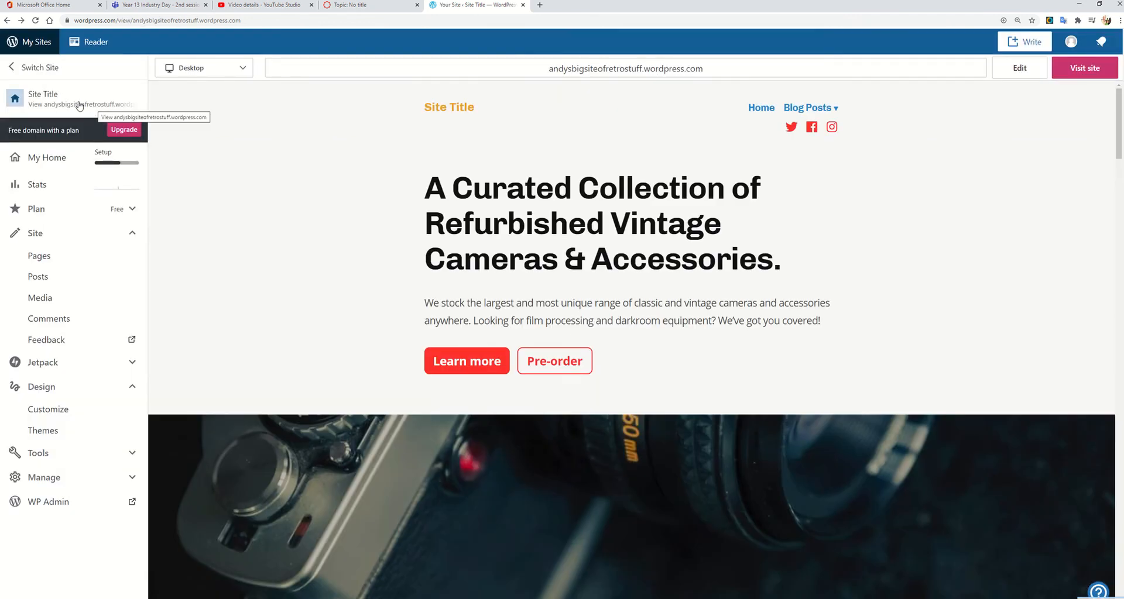
Look over the site's homepage preview and the Customizer's list of design options.
{"action": "scroll", "coordinate": [633, 265], "scroll_direction": "down", "scroll_amount": 5}
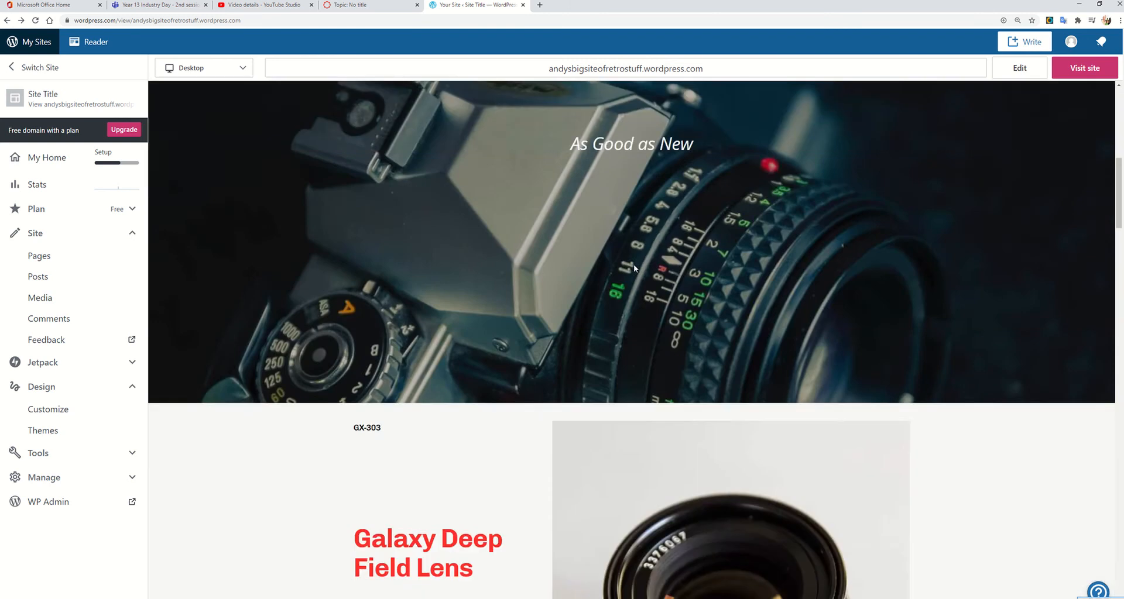
{"action": "scroll", "coordinate": [633, 265], "scroll_direction": "up", "scroll_amount": 5}
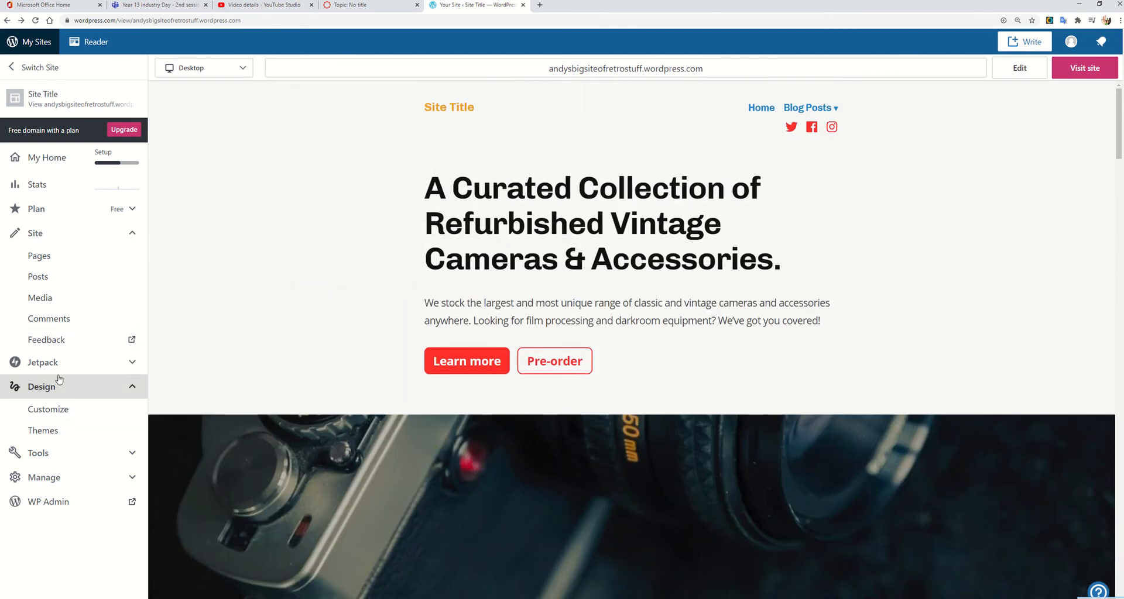
{"action": "left_click", "coordinate": [67, 410]}
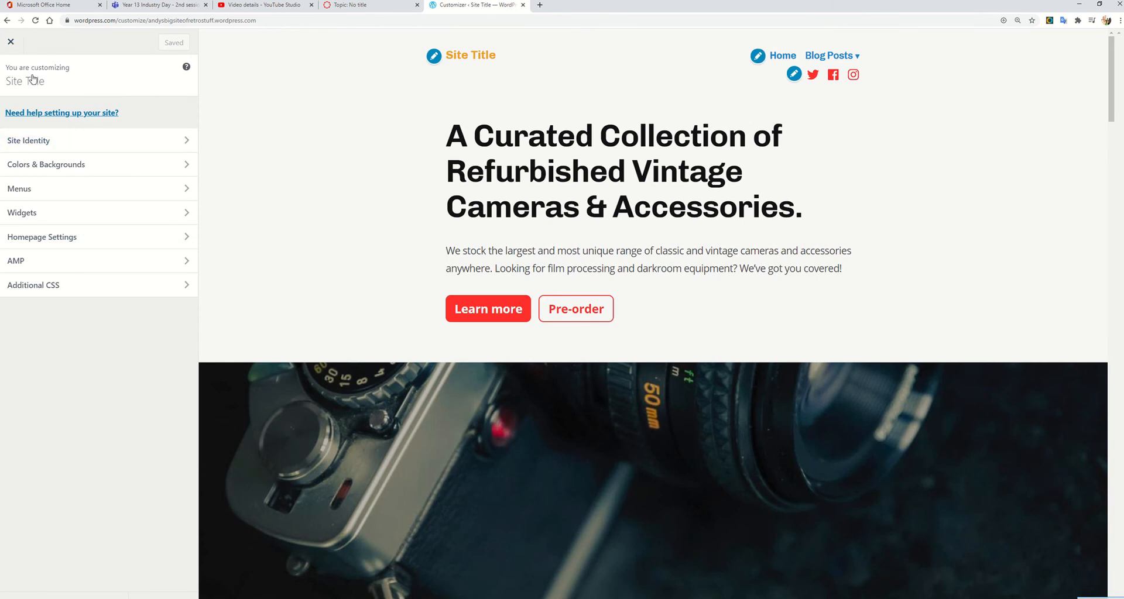
{"action": "left_click", "coordinate": [10, 42]}
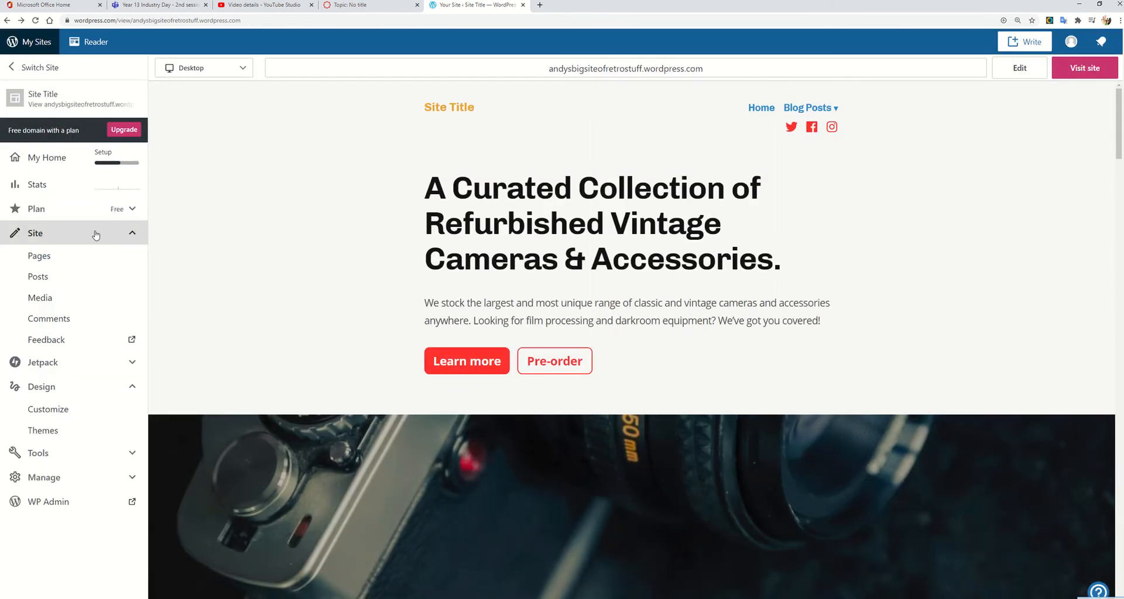
Choose the free Shawburn theme and activate it without changing the homepage content.
{"action": "left_click", "coordinate": [67, 437]}
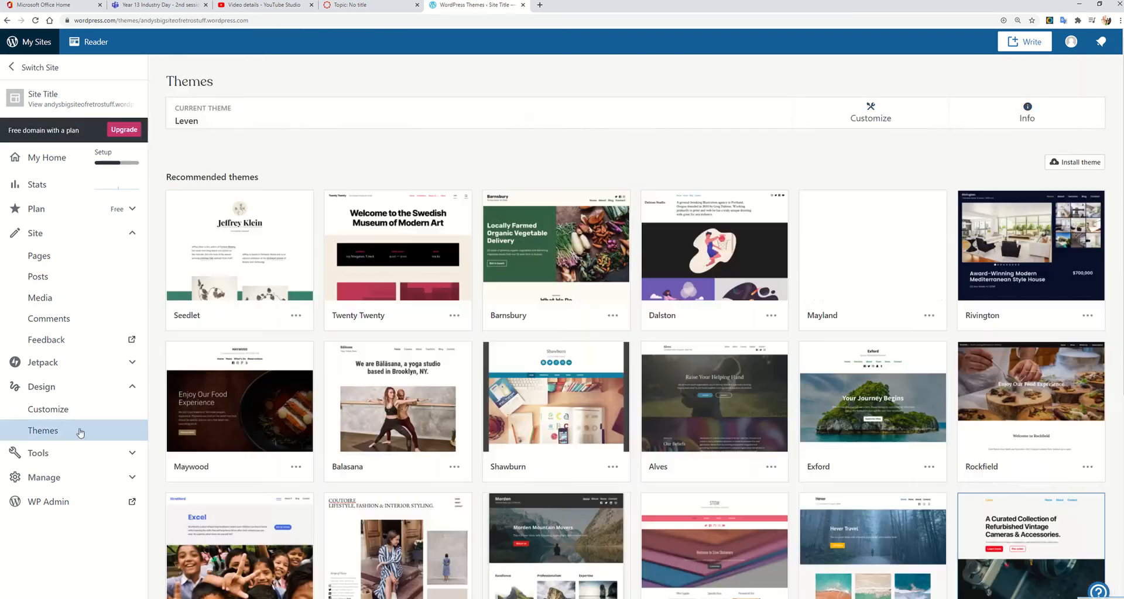
{"action": "scroll", "coordinate": [703, 374], "scroll_direction": "down", "scroll_amount": 2}
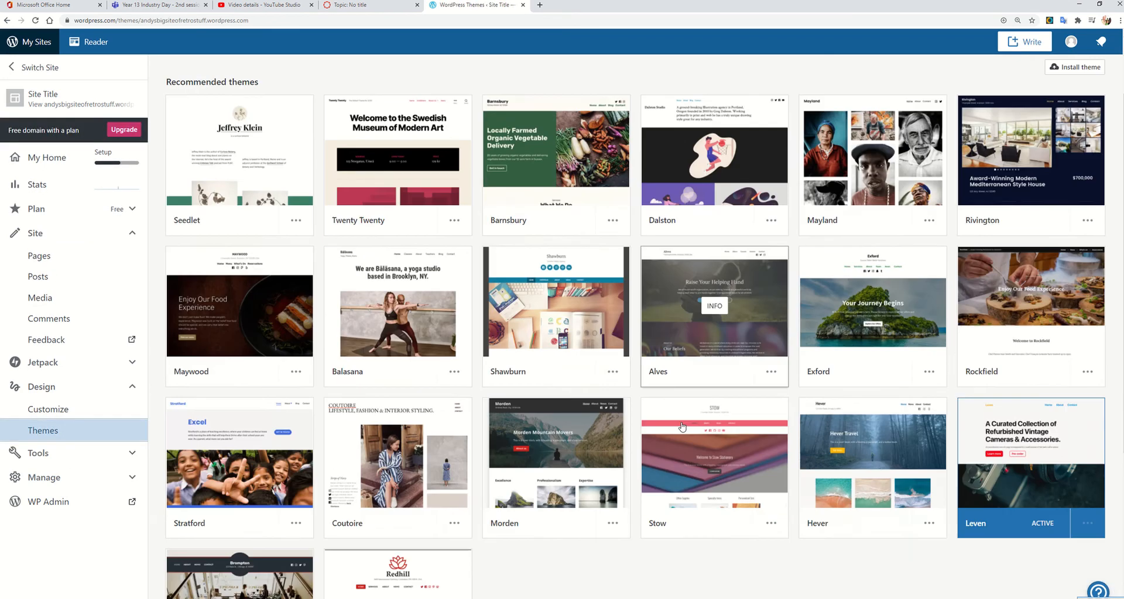
{"action": "left_click", "coordinate": [551, 251]}
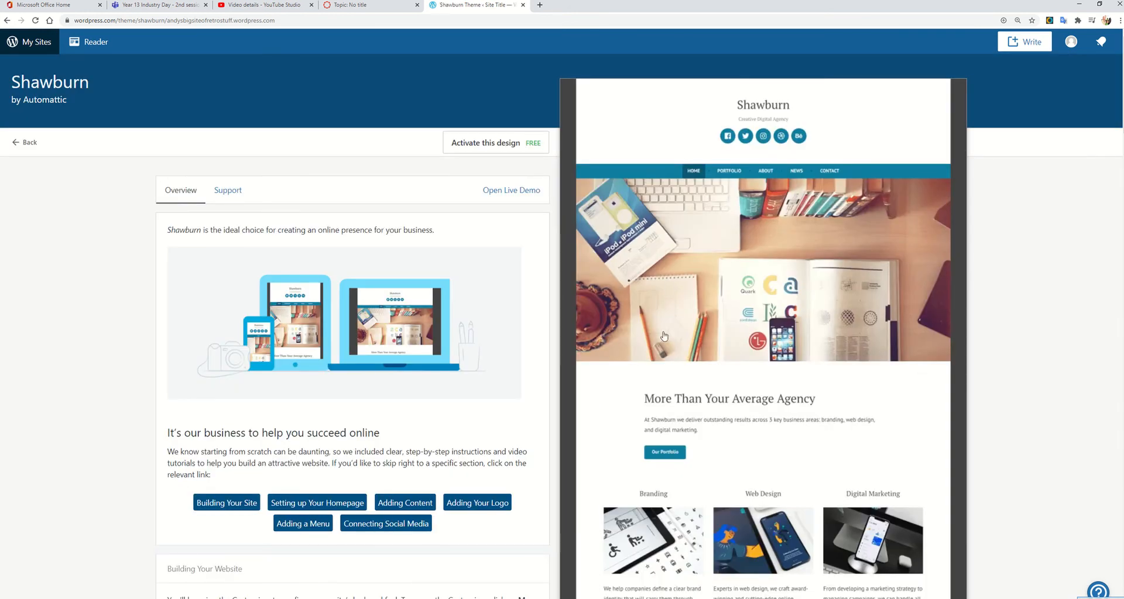
{"action": "left_click", "coordinate": [519, 145]}
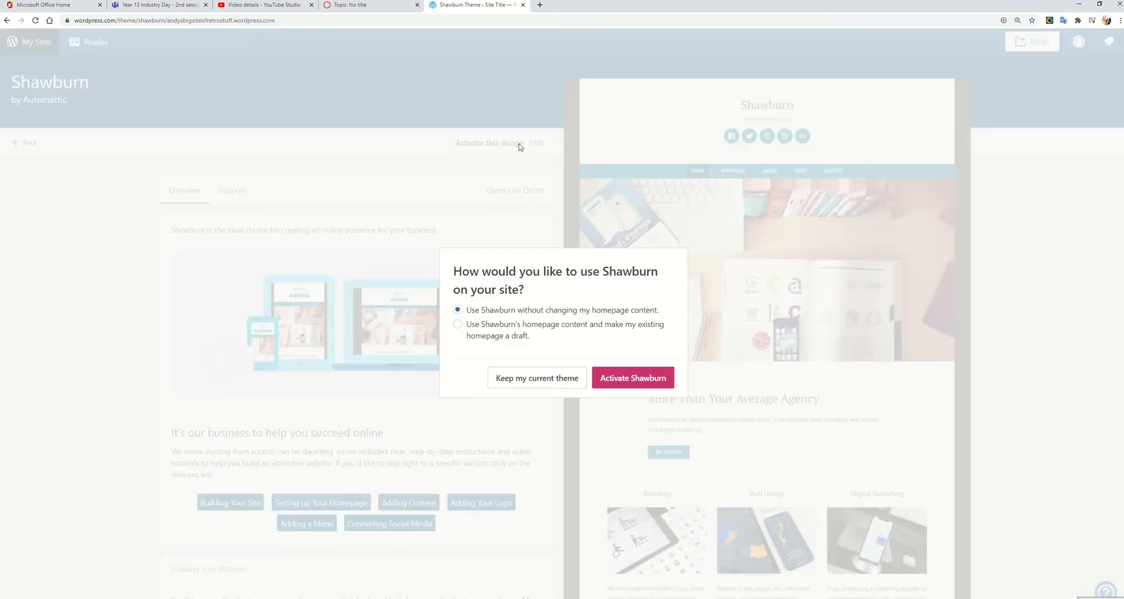
{"action": "left_click", "coordinate": [638, 379]}
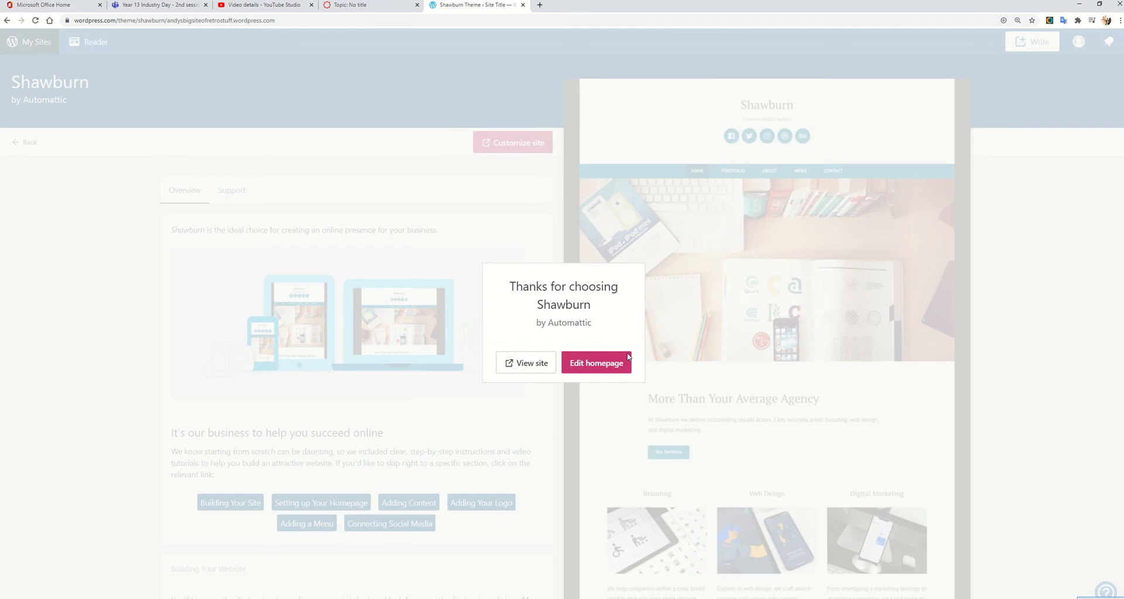
View the homepage in the page editor and return to the site's list of pages.
{"action": "left_click", "coordinate": [627, 359]}
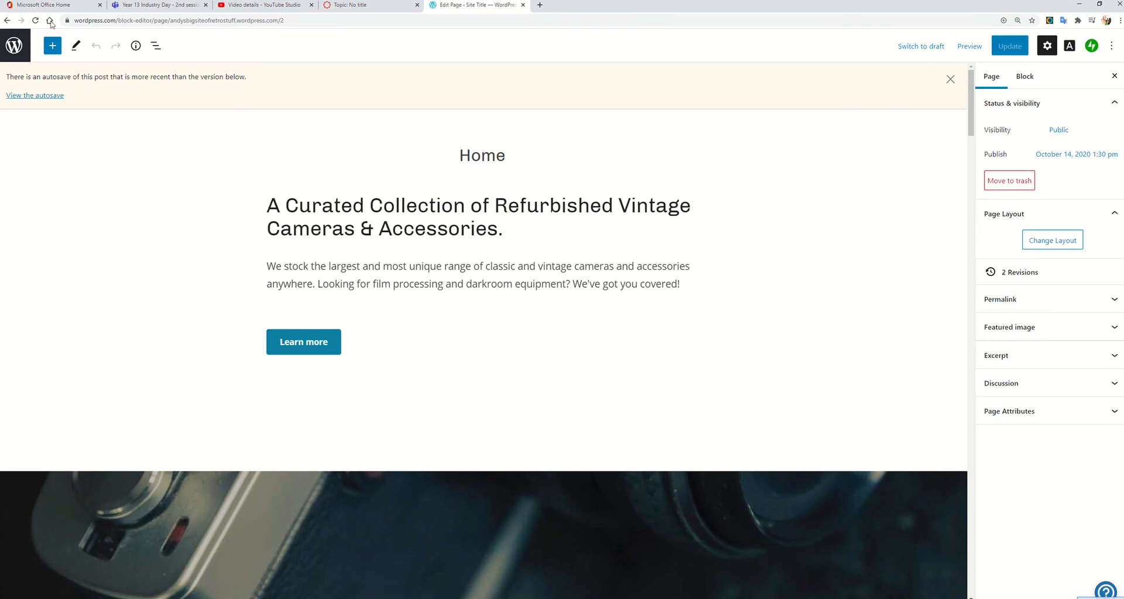
{"action": "left_click", "coordinate": [14, 51]}
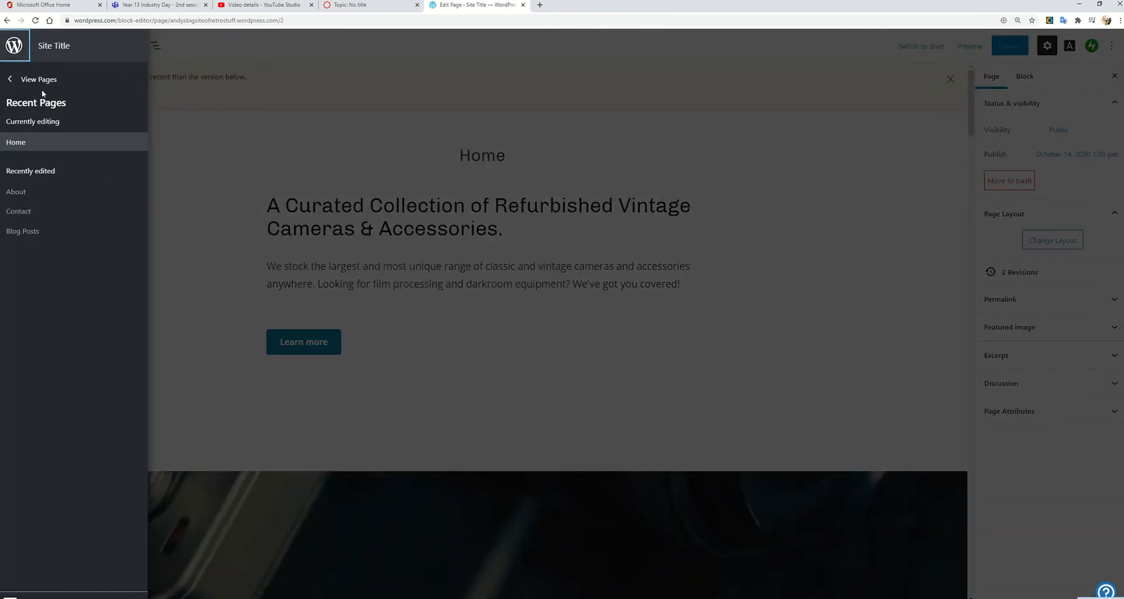
{"action": "left_click", "coordinate": [40, 82]}
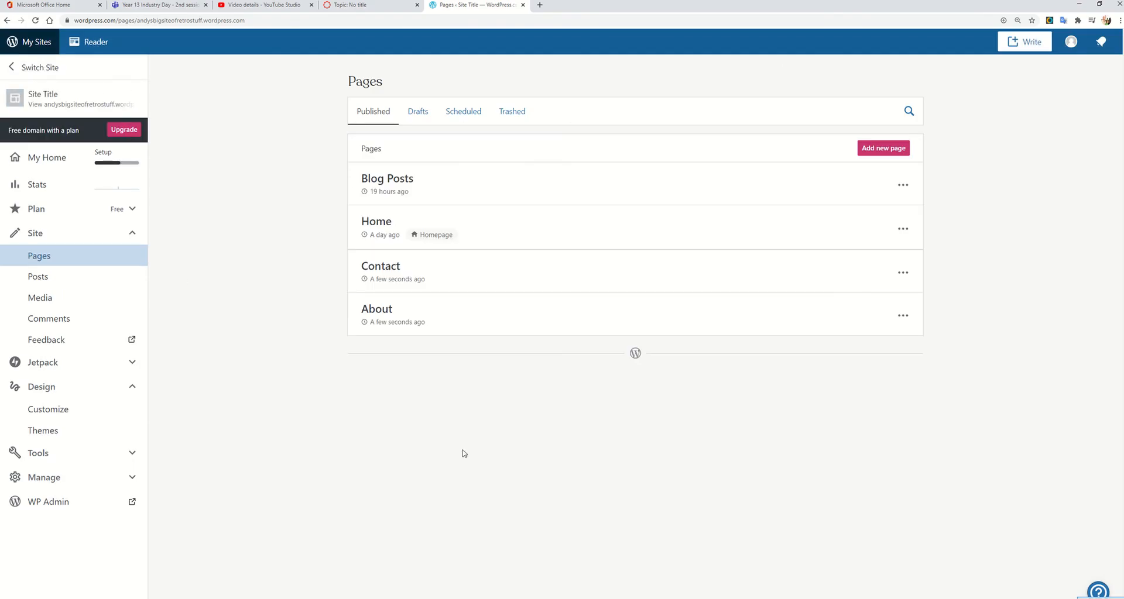
Add a new post to the site with the title "My week".
{"action": "left_click", "coordinate": [65, 276]}
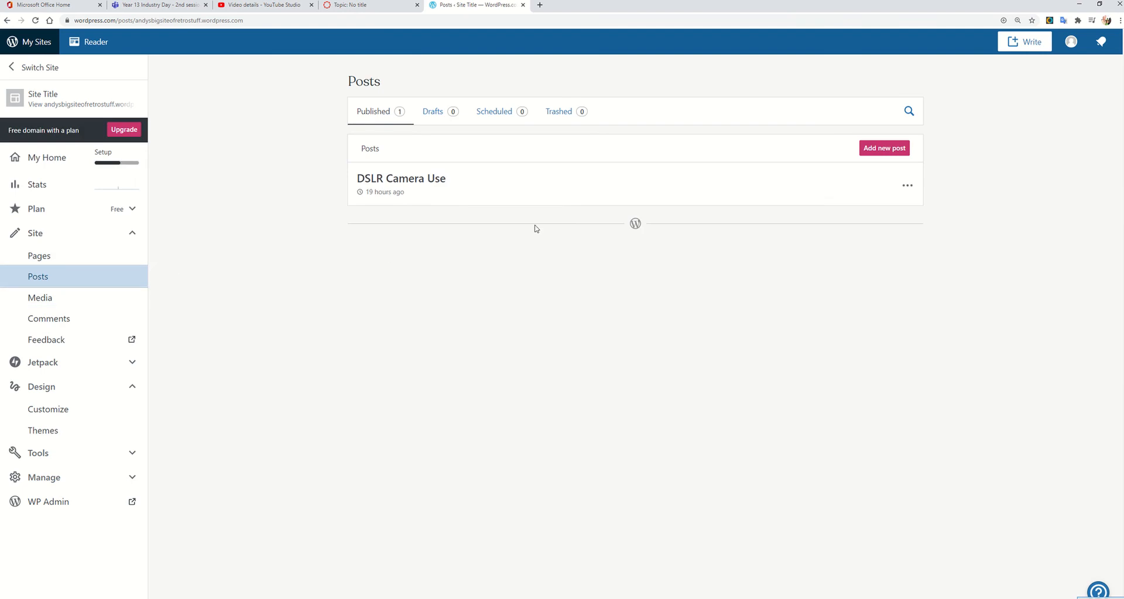
{"action": "left_click", "coordinate": [884, 150]}
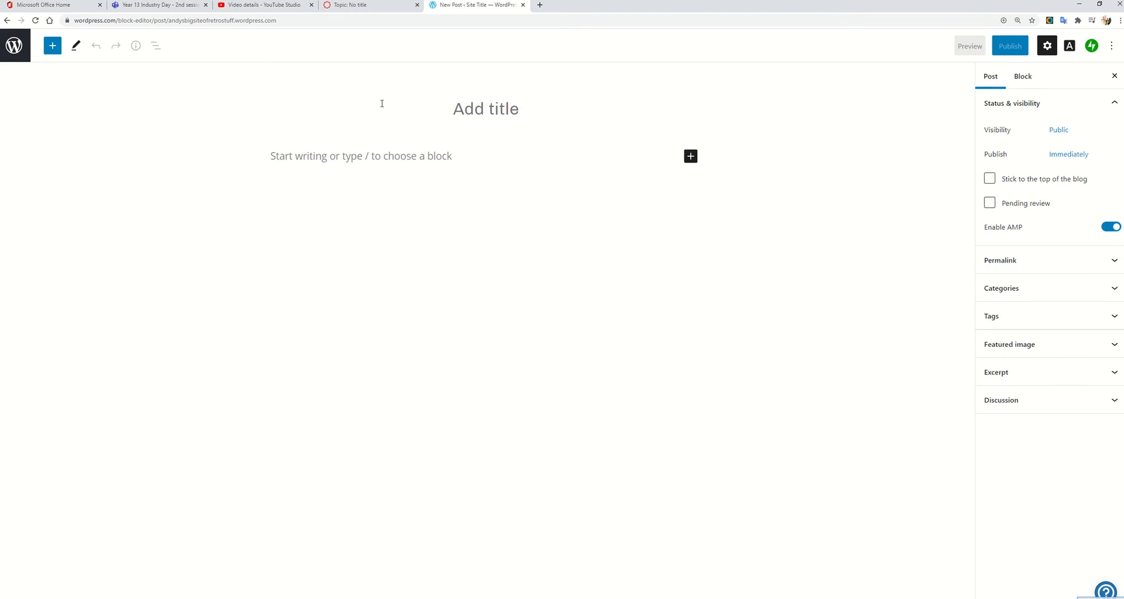
{"action": "type", "text": "My wek"}
{"action": "key", "text": "BackSpace"}
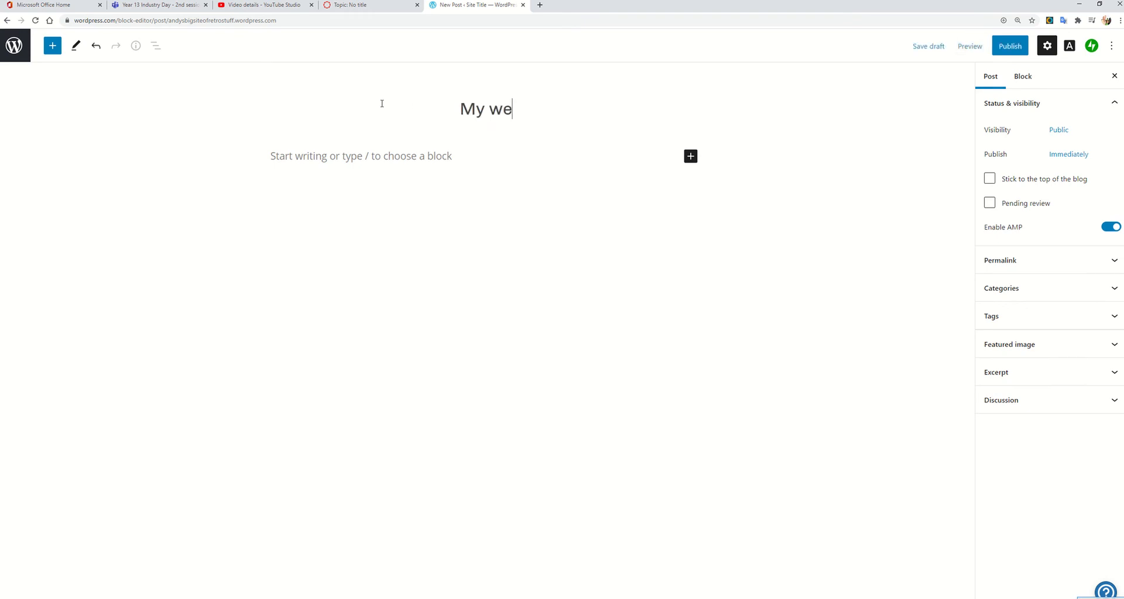
{"action": "type", "text": "ek"}
Write the post's paragraph as "This week we learned tha" followed by the filler text "kjdksadflksdafgjsldkfgjgflksdflgj".
{"action": "left_click", "coordinate": [392, 155]}
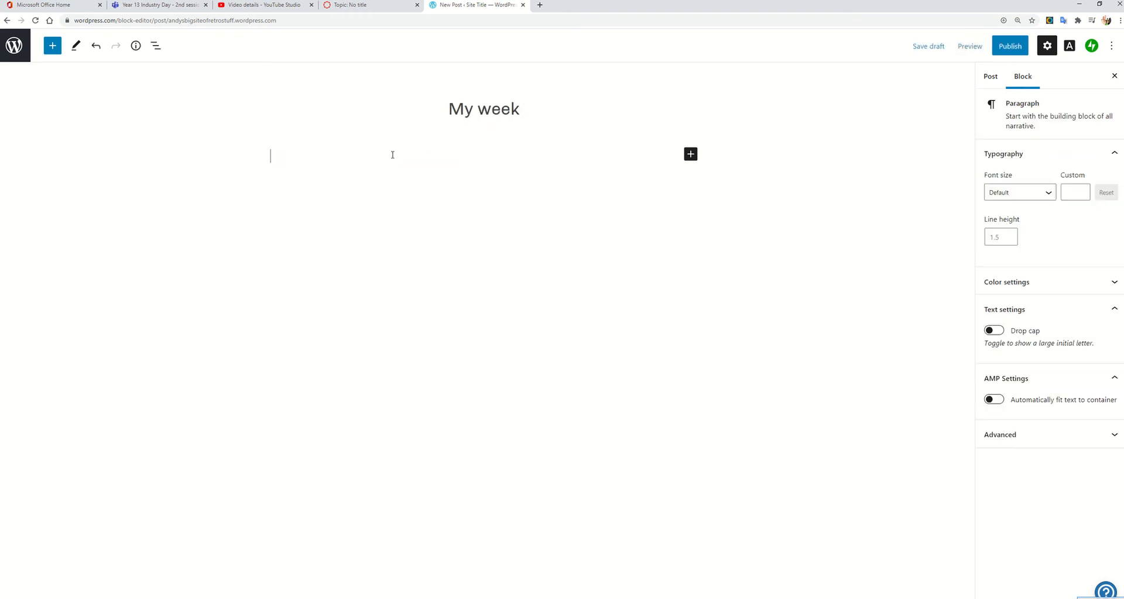
{"action": "type", "text": "This week we learned tha"}
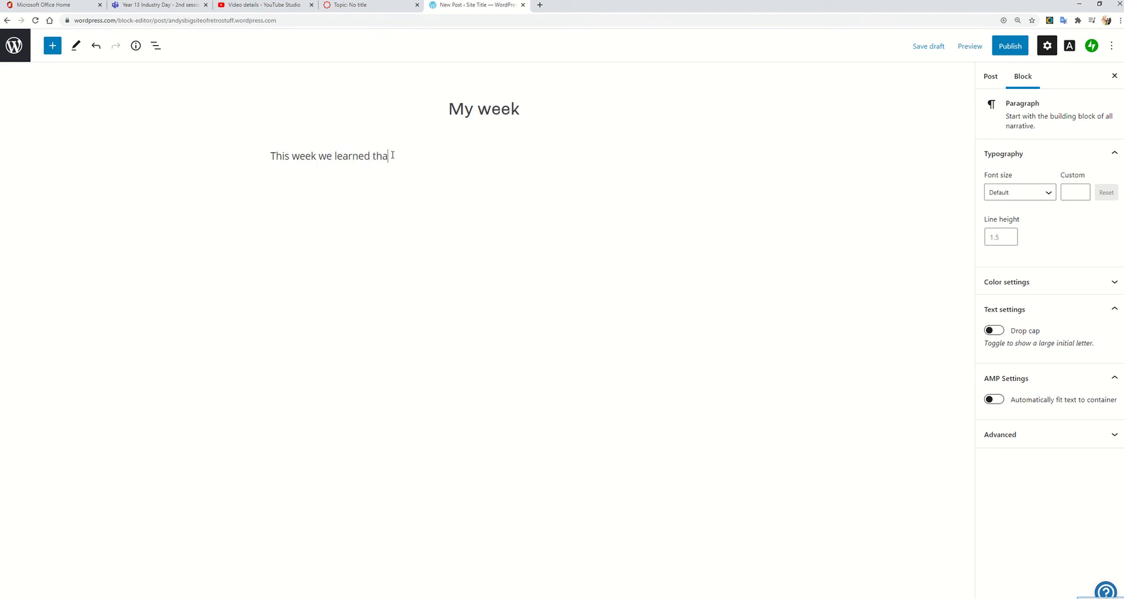
{"action": "type", "text": "kjdksadflksdafgjsldkfgjgflksdflgj"}
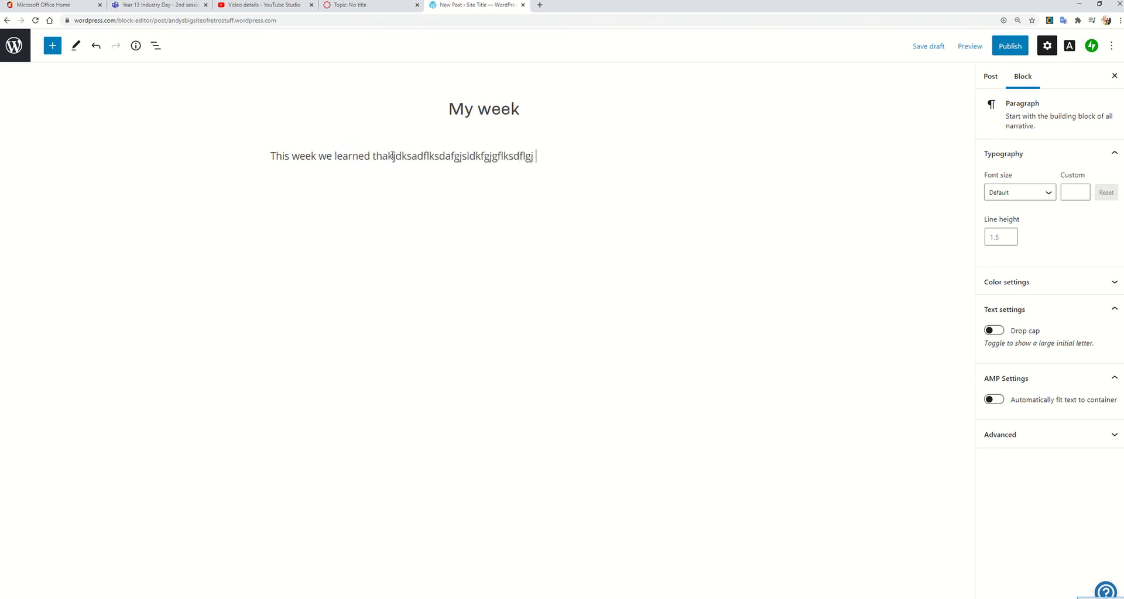
Publish the "My week" post publicly and view it on the live site, including its author and date line.
{"action": "left_click", "coordinate": [1006, 47]}
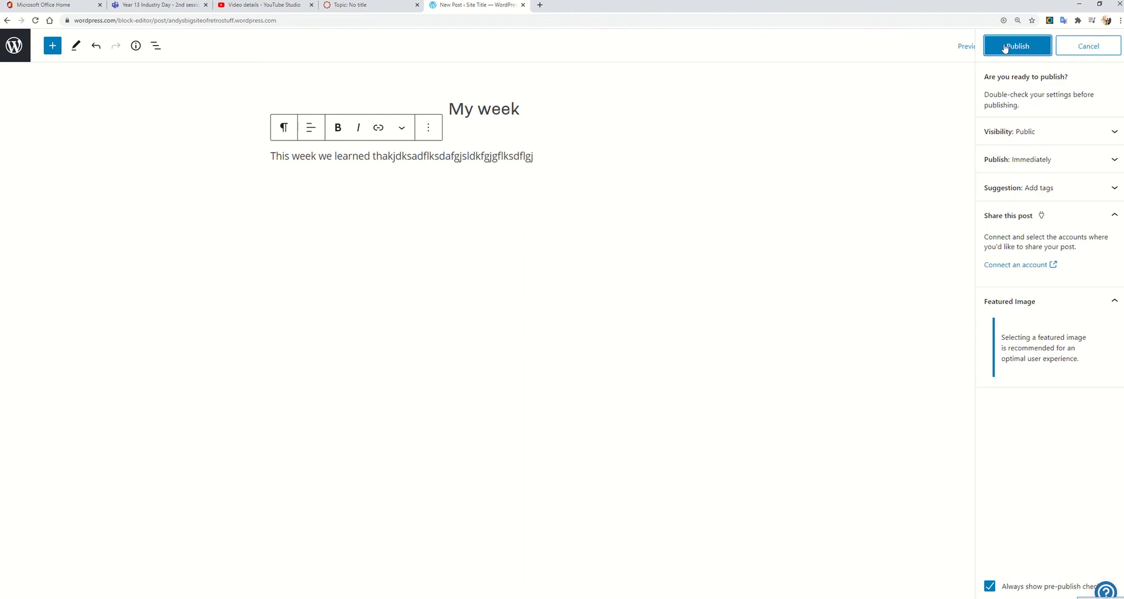
{"action": "left_click", "coordinate": [1017, 46]}
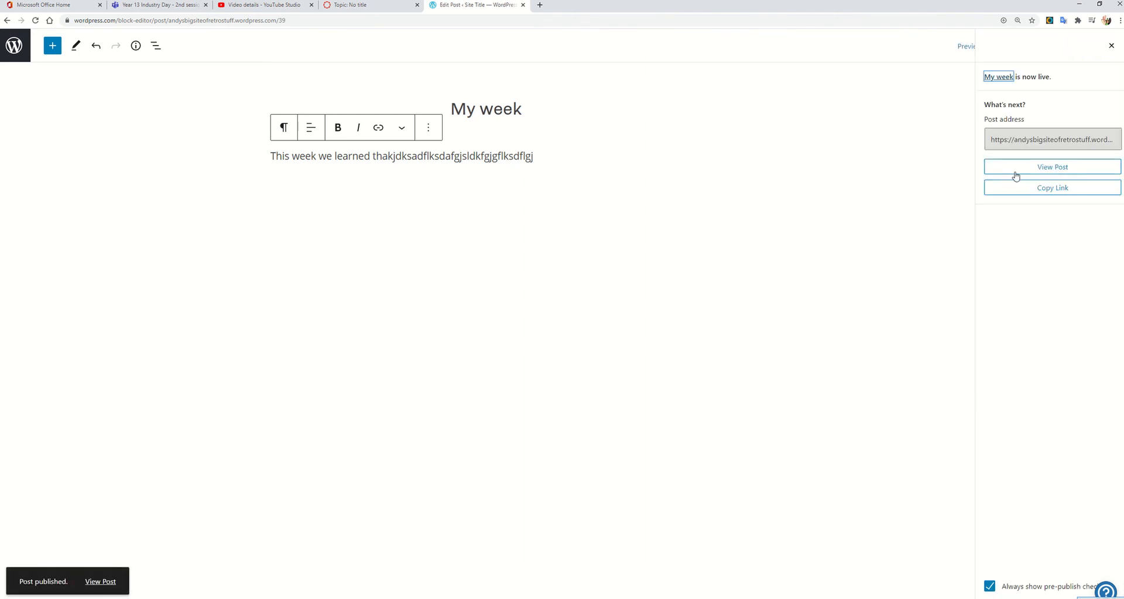
{"action": "left_click", "coordinate": [1015, 174]}
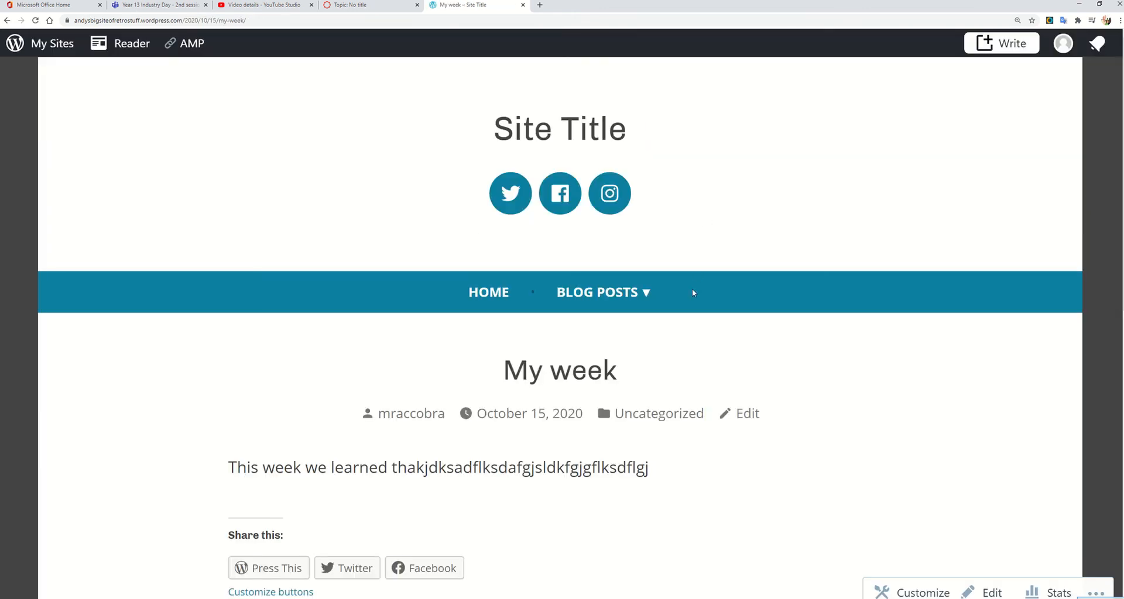
{"action": "scroll", "coordinate": [623, 277], "scroll_direction": "down", "scroll_amount": 4}
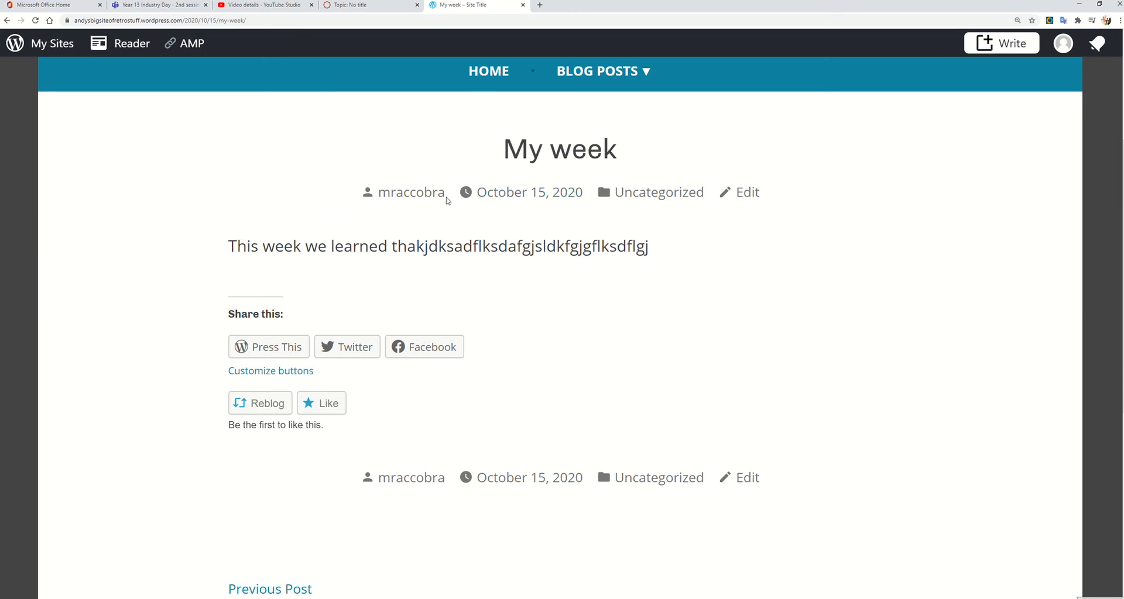
{"action": "left_click_drag", "start_coordinate": [333, 190], "coordinate": [601, 190]}
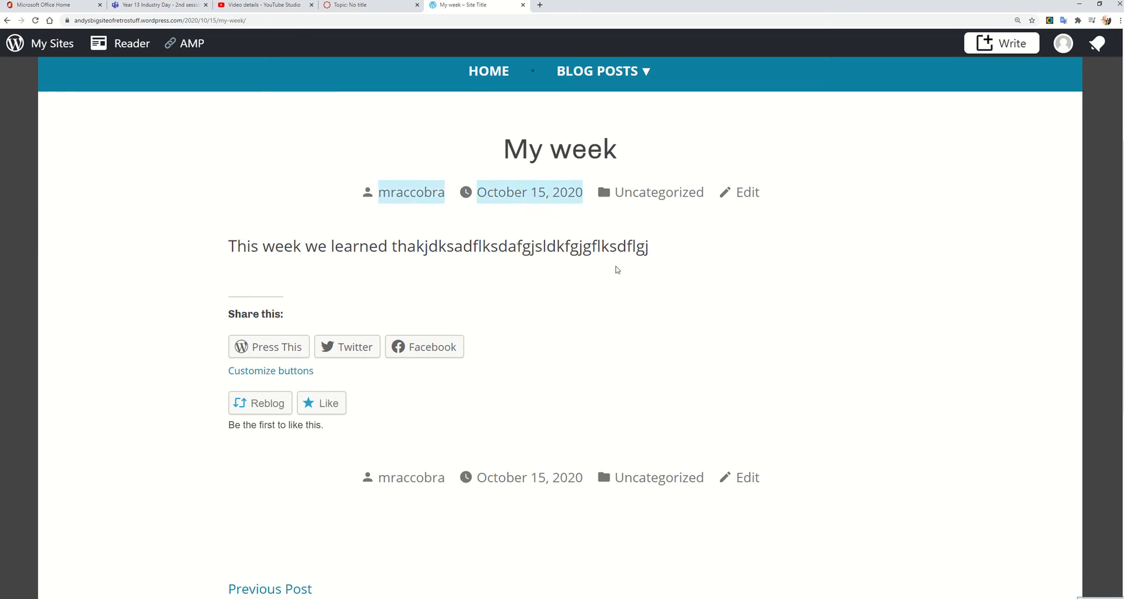
{"action": "left_click", "coordinate": [572, 223]}
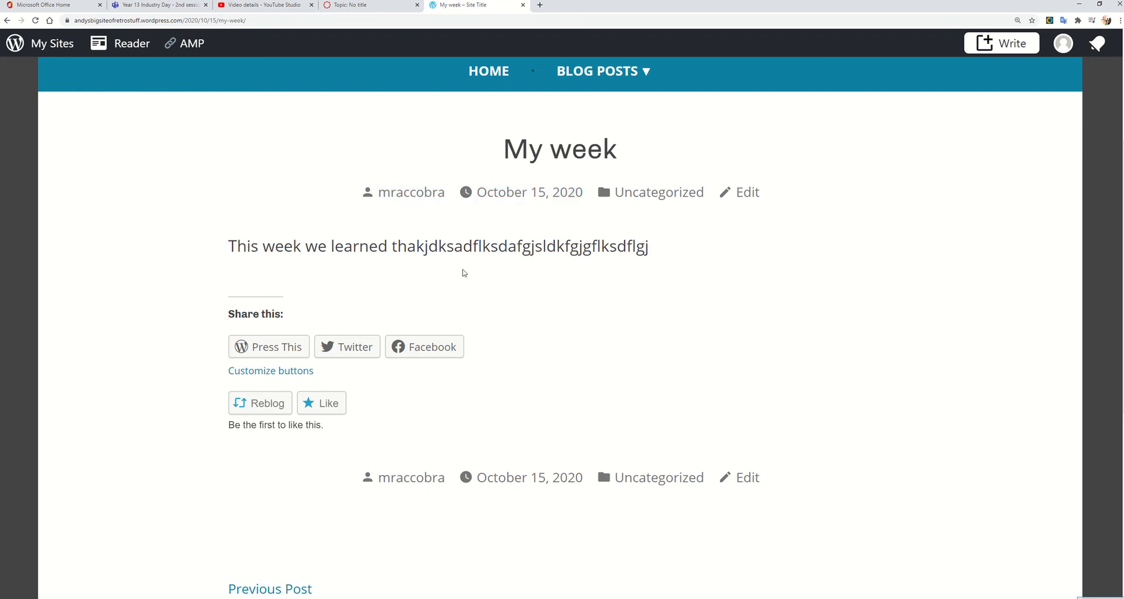
{"action": "scroll", "coordinate": [594, 241], "scroll_direction": "up", "scroll_amount": 4}
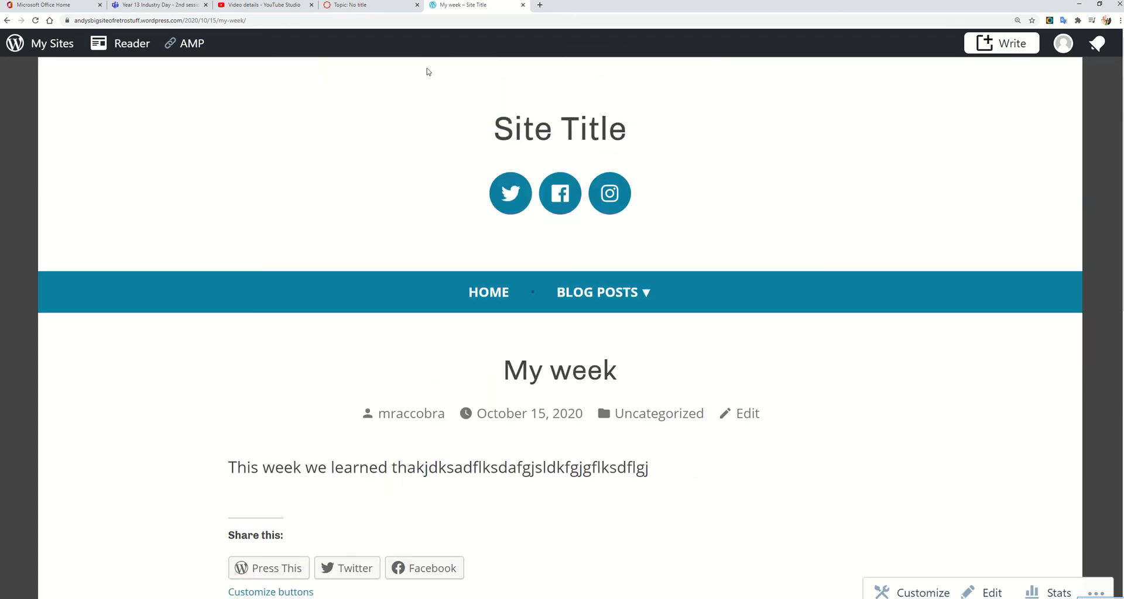
Open the site's Primary menu for editing in the site customizer.
{"action": "mouse_move", "coordinate": [612, 299]}
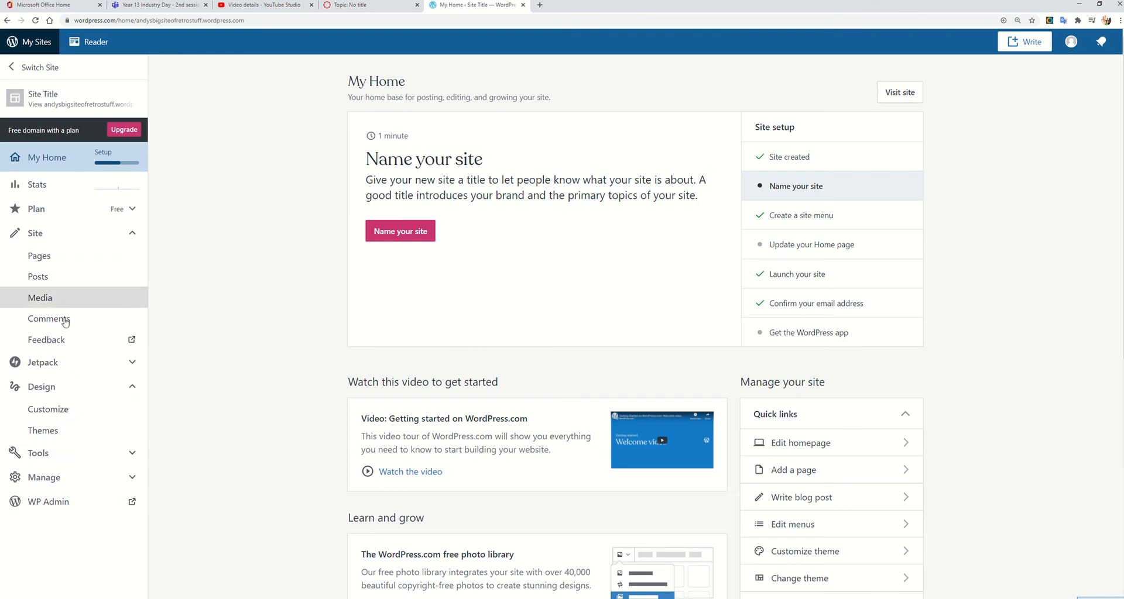
{"action": "left_click", "coordinate": [51, 415]}
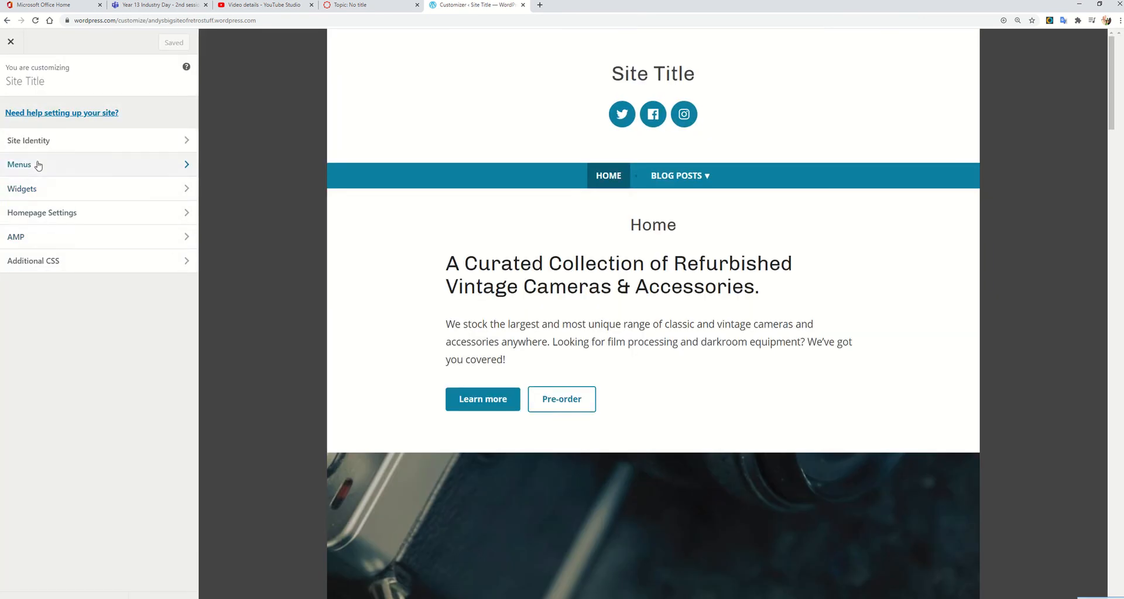
{"action": "left_click", "coordinate": [35, 164]}
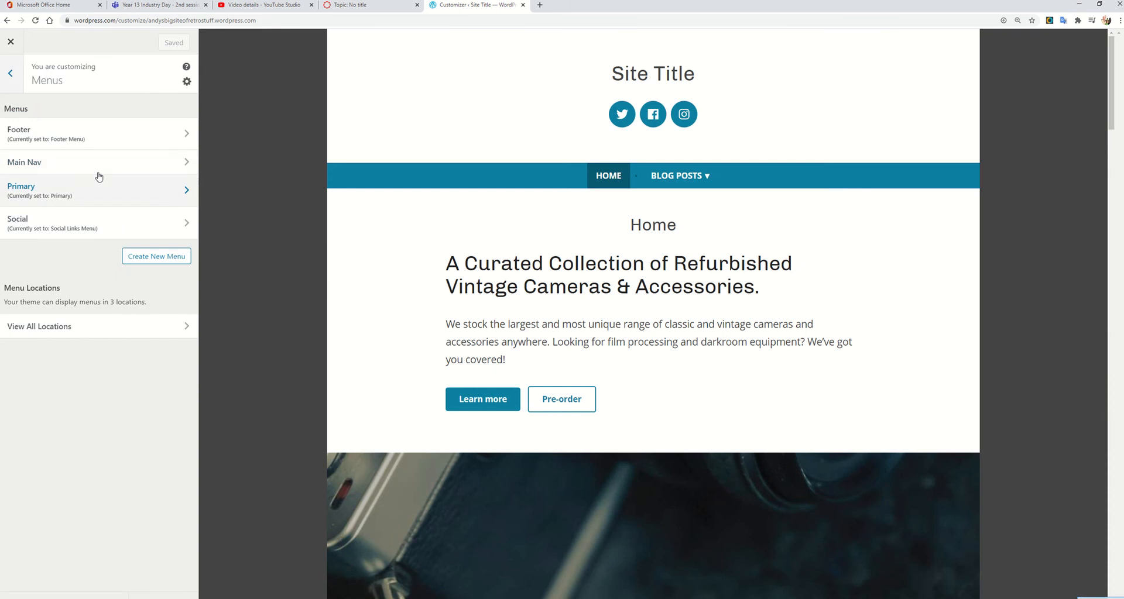
{"action": "left_click", "coordinate": [46, 193]}
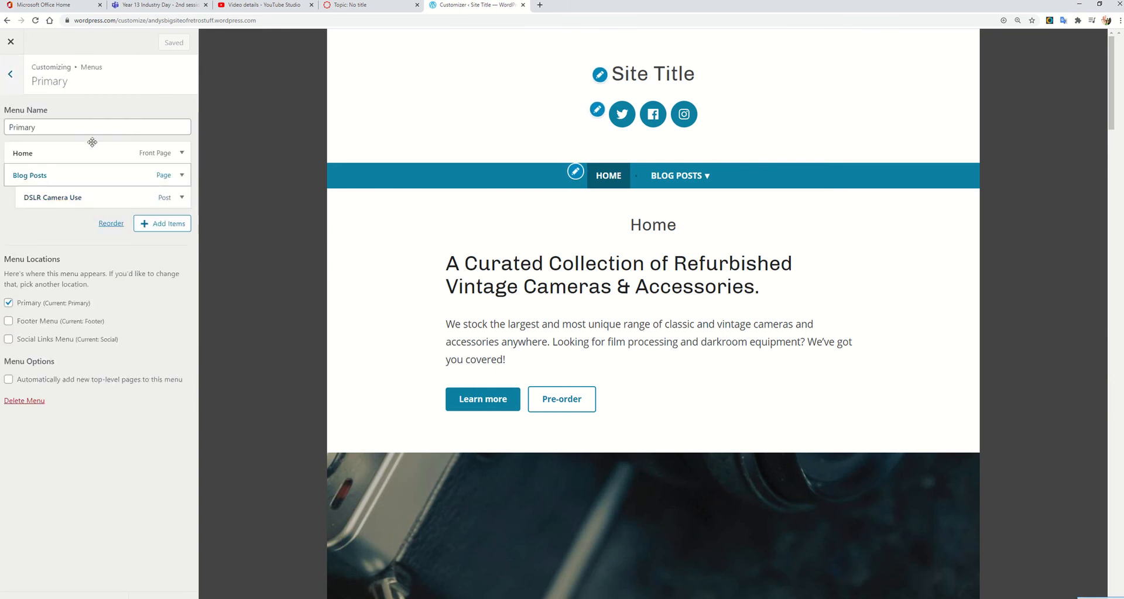
{"action": "mouse_move", "coordinate": [665, 196]}
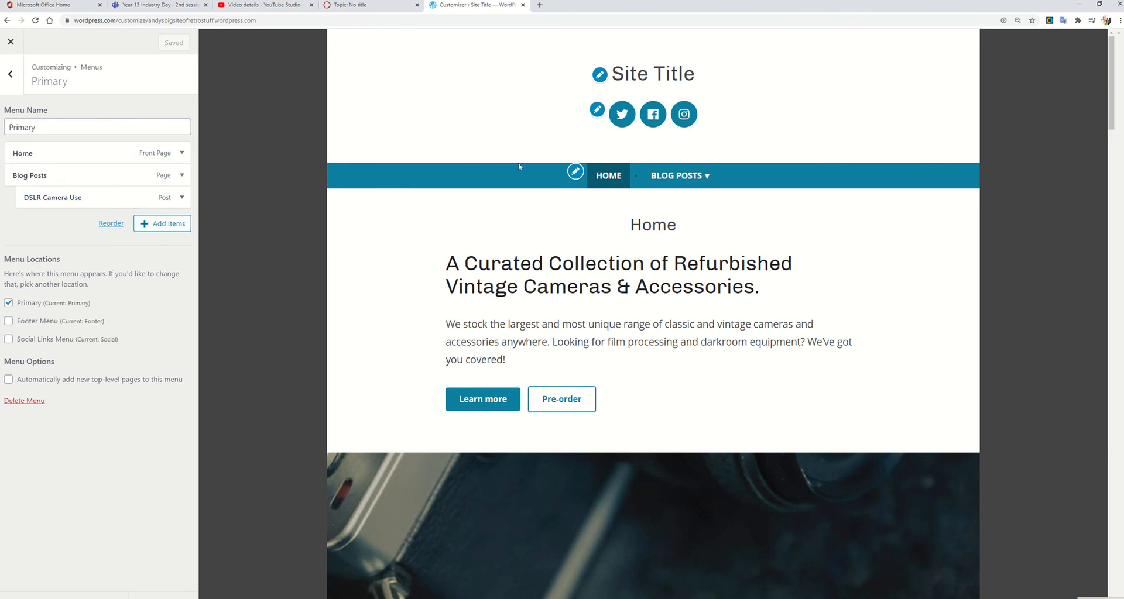
Create new pages named "Audio", "Visual" and "Digital" as items of the Primary menu.
{"action": "left_click", "coordinate": [162, 223]}
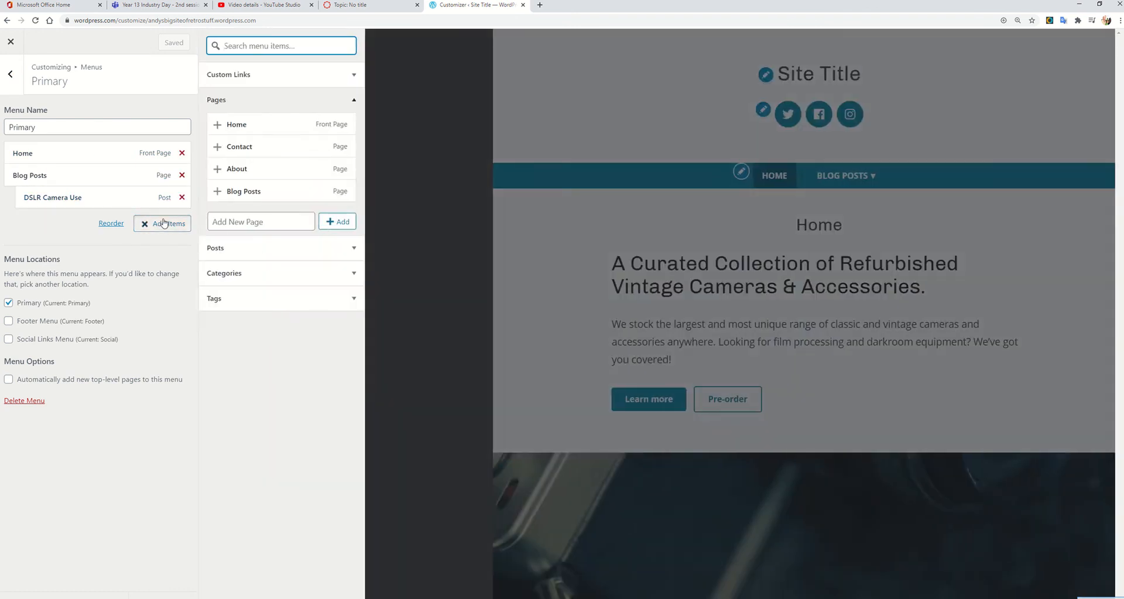
{"action": "left_click", "coordinate": [228, 222]}
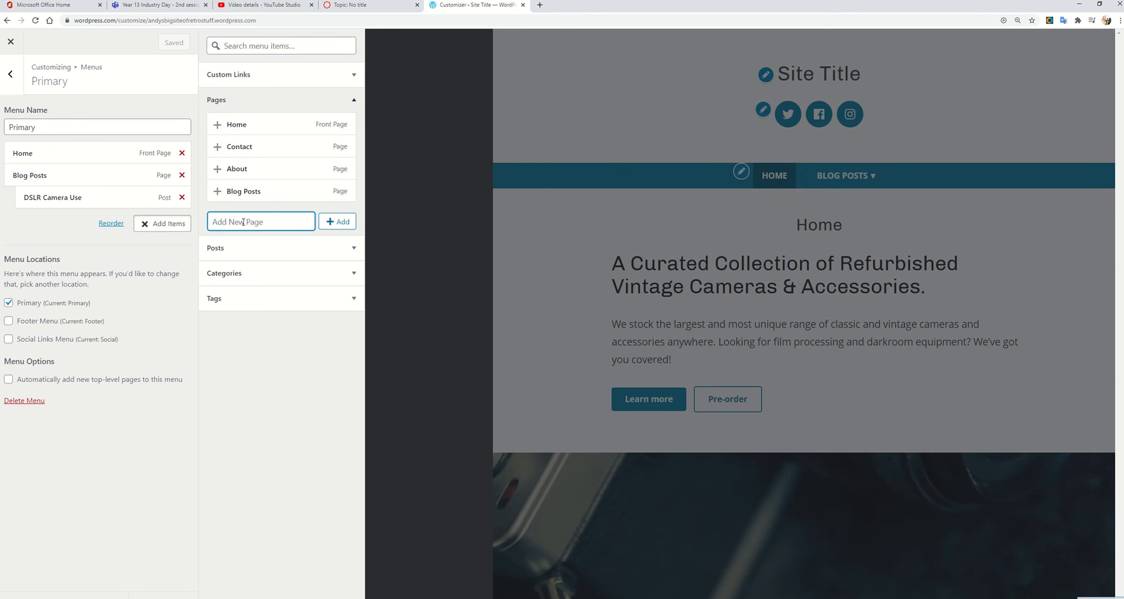
{"action": "type", "text": "Audio"}
{"action": "left_click", "coordinate": [338, 221]}
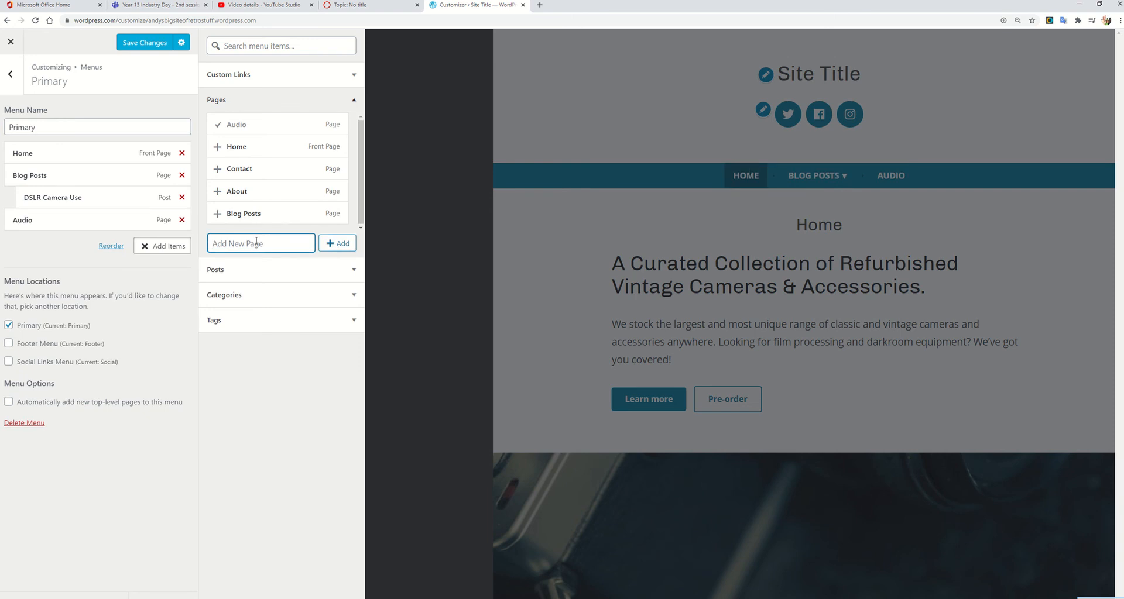
{"action": "type", "text": "Visual"}
{"action": "left_click", "coordinate": [340, 246]}
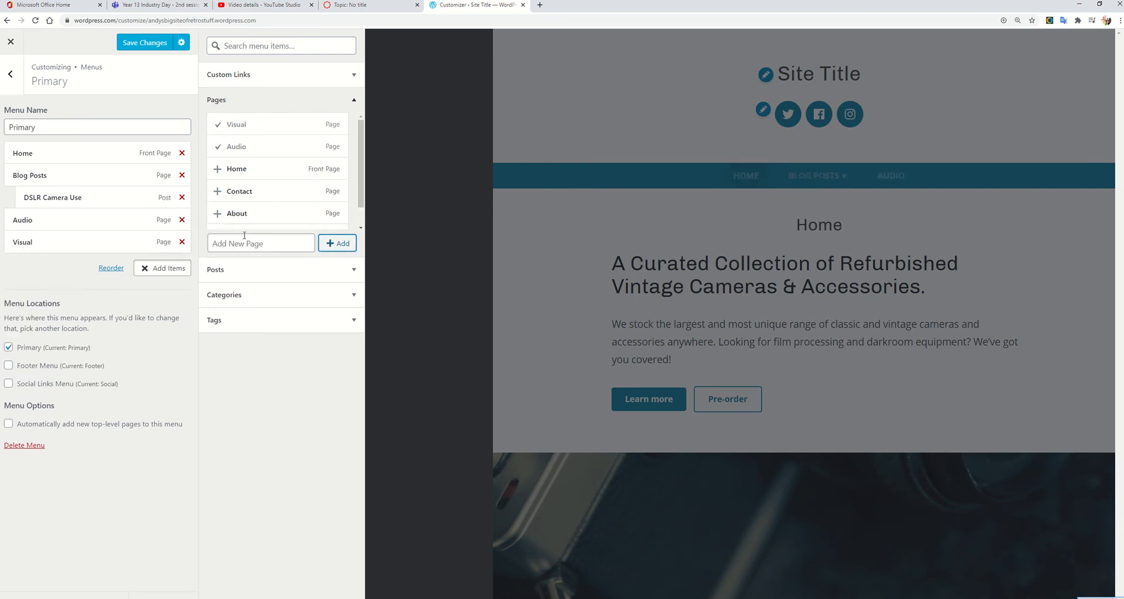
{"action": "type", "text": "Digiatl"}
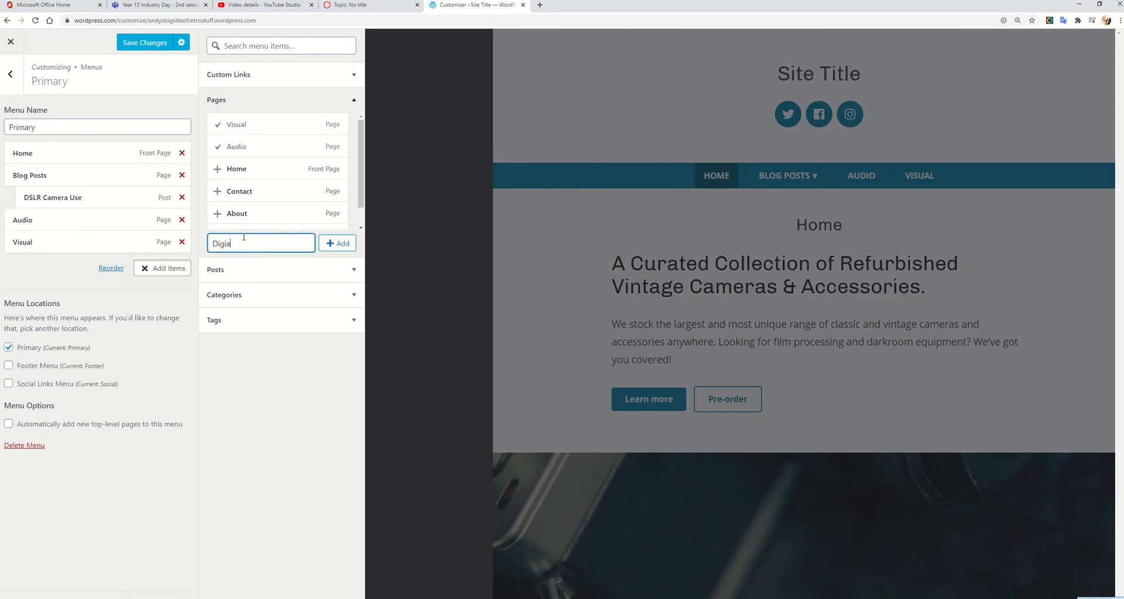
{"action": "key", "text": "BackSpace"}
{"action": "key", "text": "BackSpace"}
{"action": "key", "text": "BackSpace"}
{"action": "left_click", "coordinate": [331, 243]}
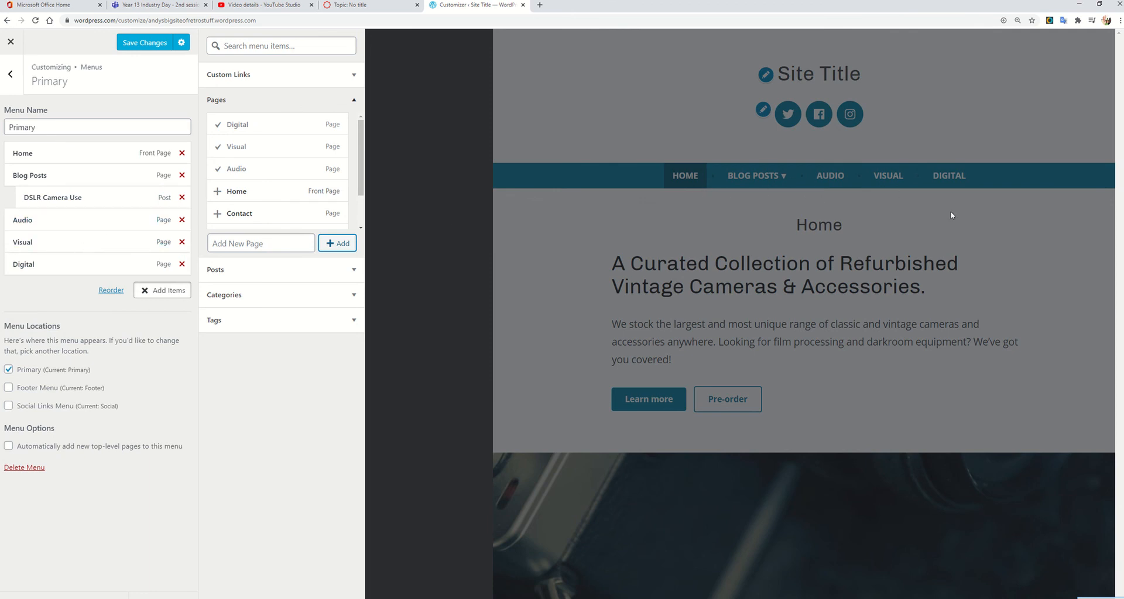
Move Audio ahead of Blog Posts and remove the DSLR Camera Use and Home items from the Primary menu.
{"action": "mouse_move", "coordinate": [42, 221]}
{"action": "left_mouse_down"}
{"action": "mouse_move", "coordinate": [44, 166]}
{"action": "mouse_move", "coordinate": [48, 221]}
{"action": "mouse_move", "coordinate": [36, 223]}
{"action": "left_mouse_up"}
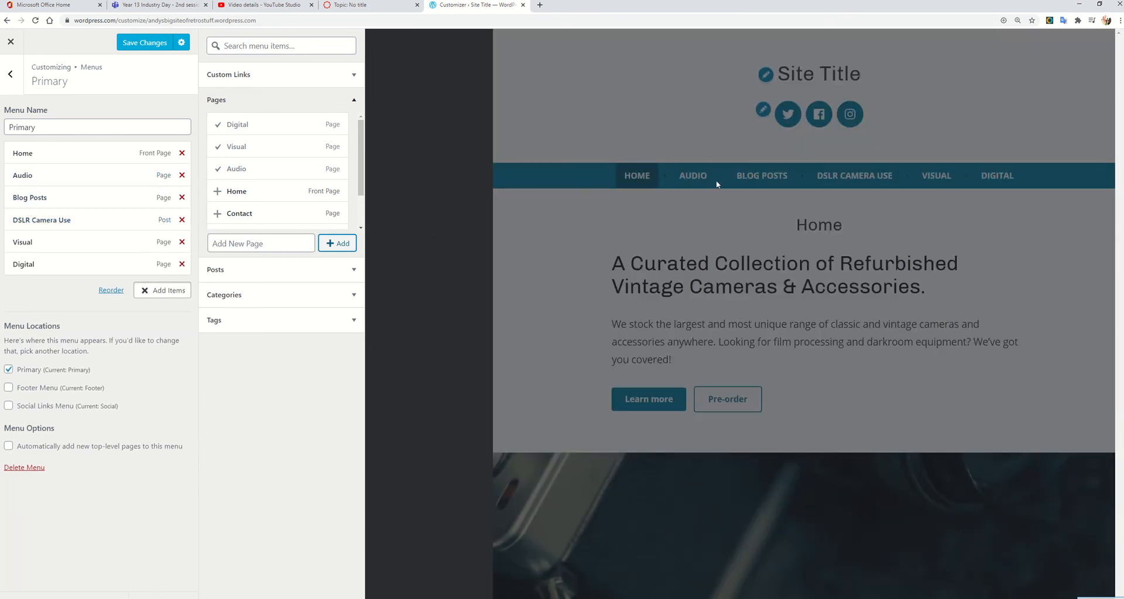
{"action": "left_click", "coordinate": [181, 220]}
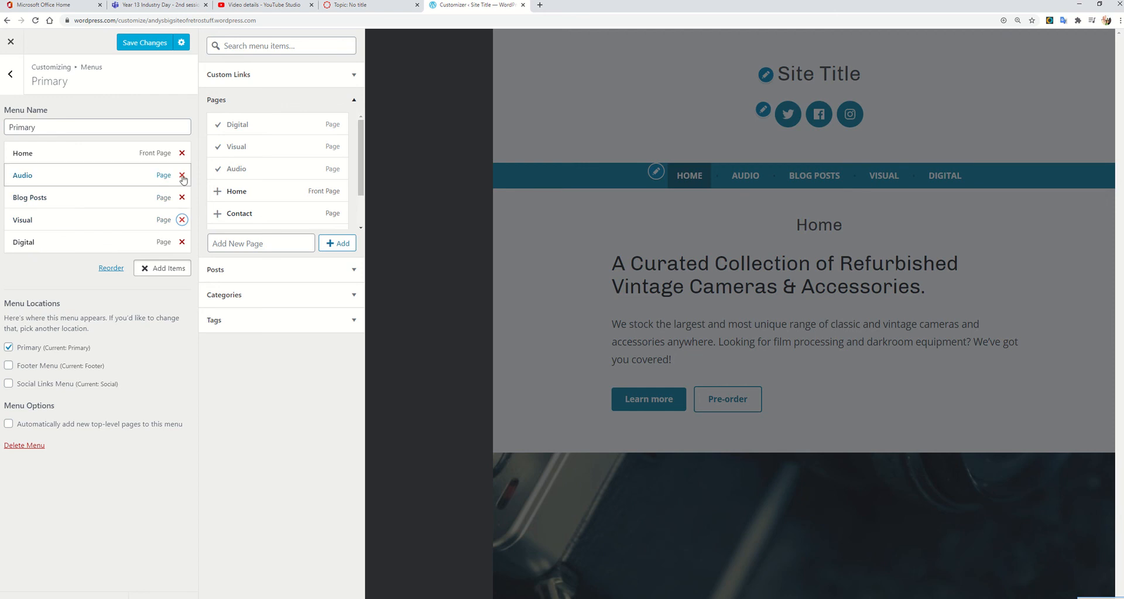
{"action": "left_click", "coordinate": [181, 153]}
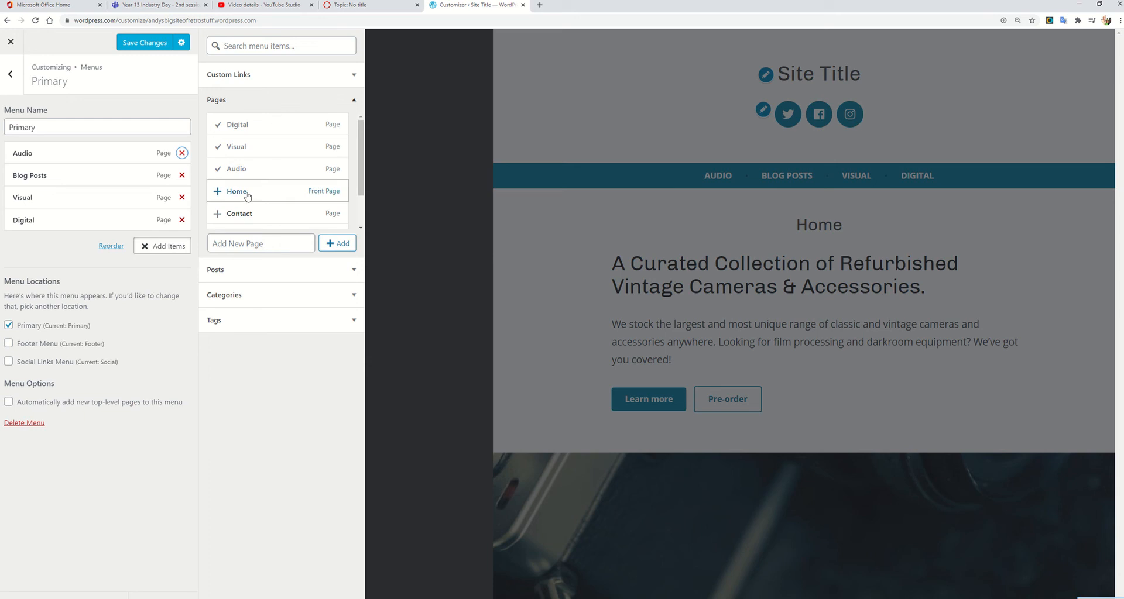
Add the existing "My week" post to the Primary menu.
{"action": "scroll", "coordinate": [305, 183], "scroll_direction": "down", "scroll_amount": 1}
{"action": "scroll", "coordinate": [304, 184], "scroll_direction": "down", "scroll_amount": 1}
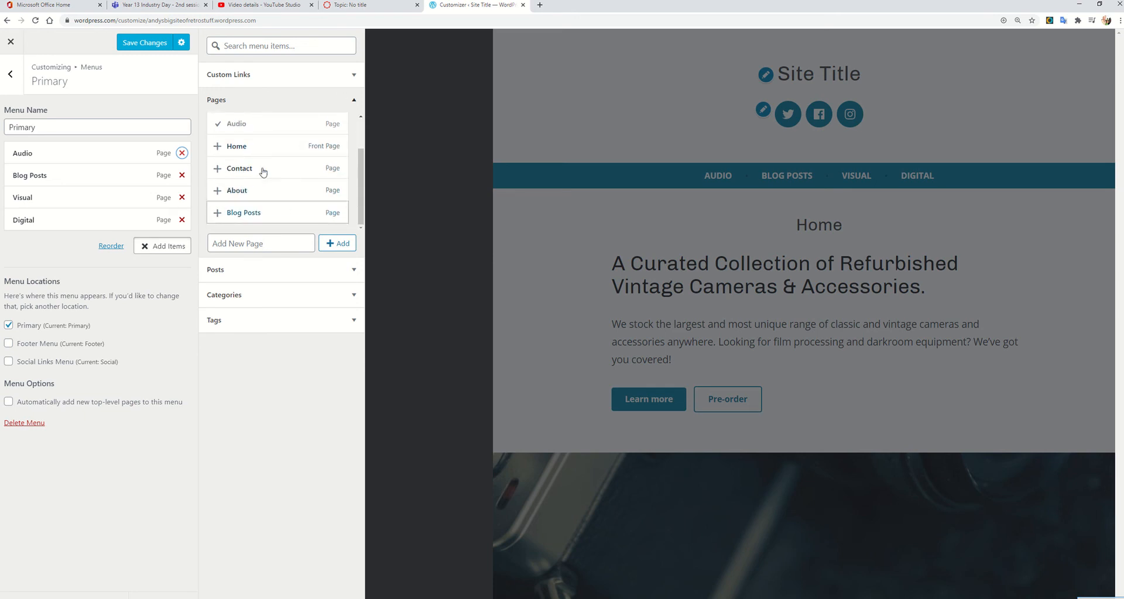
{"action": "left_click", "coordinate": [243, 269]}
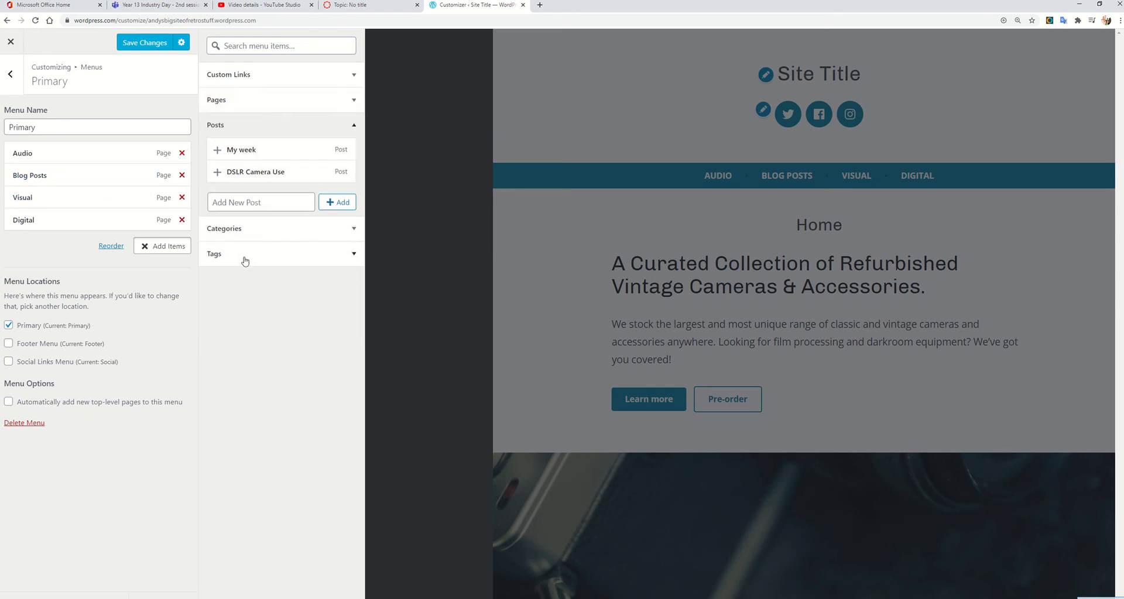
{"action": "left_click", "coordinate": [271, 150]}
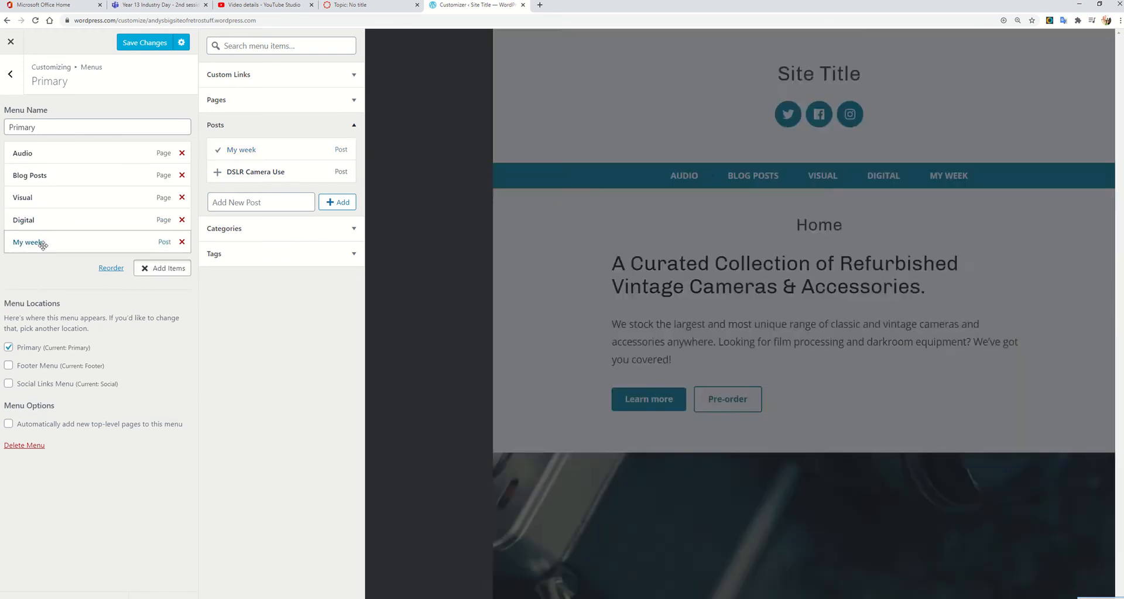
Reorder the Primary menu so Blog Posts follows Digital, with My week nested beneath it as a sub-item.
{"action": "left_click", "coordinate": [57, 243]}
{"action": "left_click", "coordinate": [62, 245]}
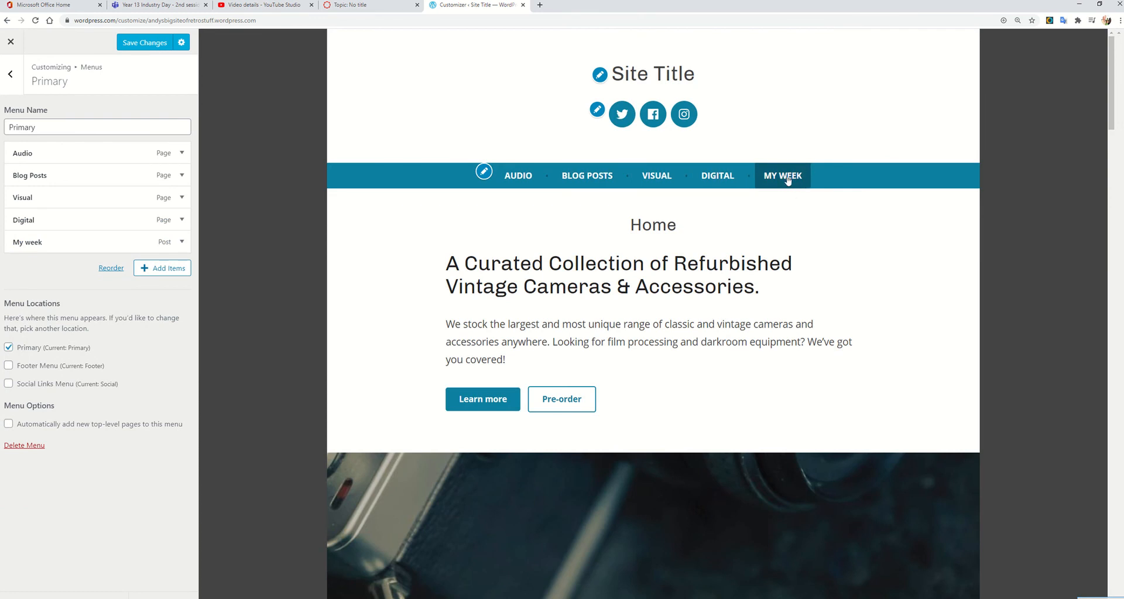
{"action": "left_click_drag", "start_coordinate": [36, 247], "coordinate": [71, 223]}
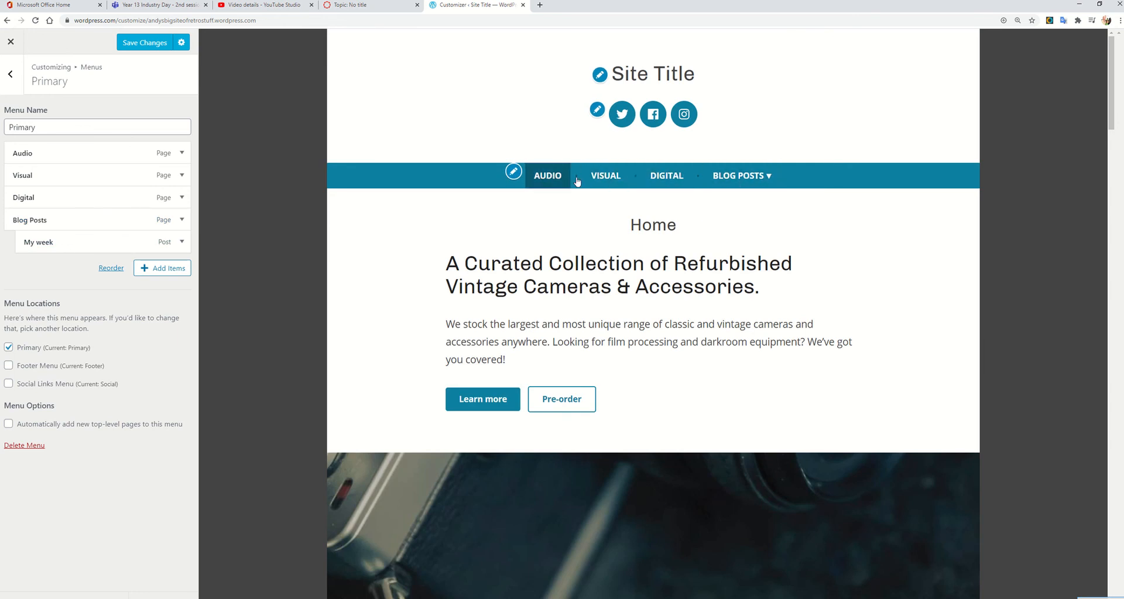
{"action": "mouse_move", "coordinate": [762, 178]}
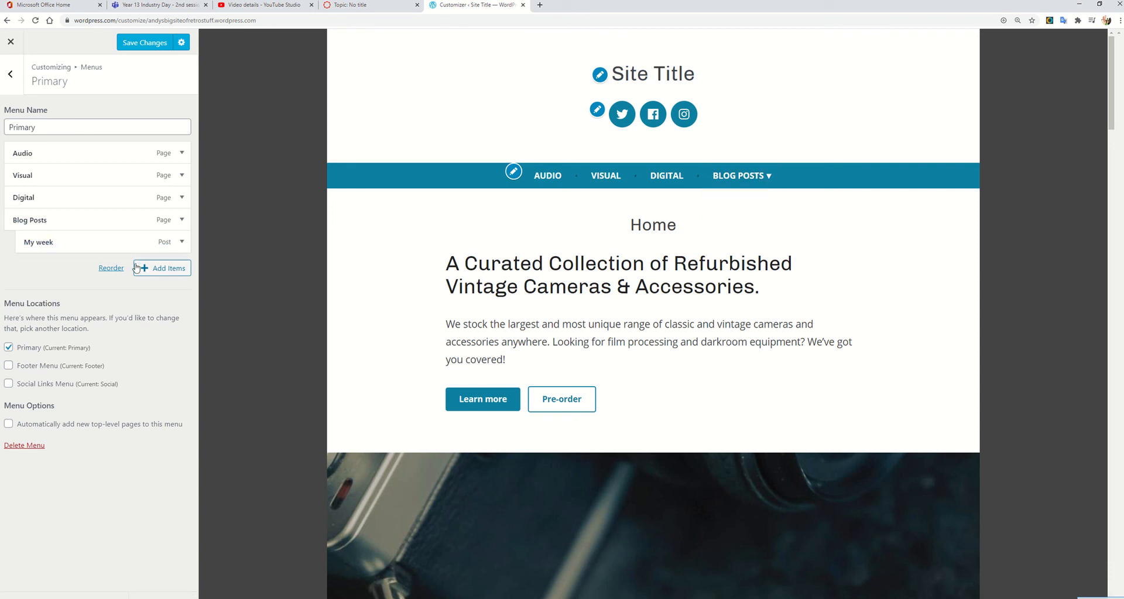
Add the existing DSLR Camera Use post to the menu and nest it under Blog Posts below My week.
{"action": "left_click", "coordinate": [166, 269]}
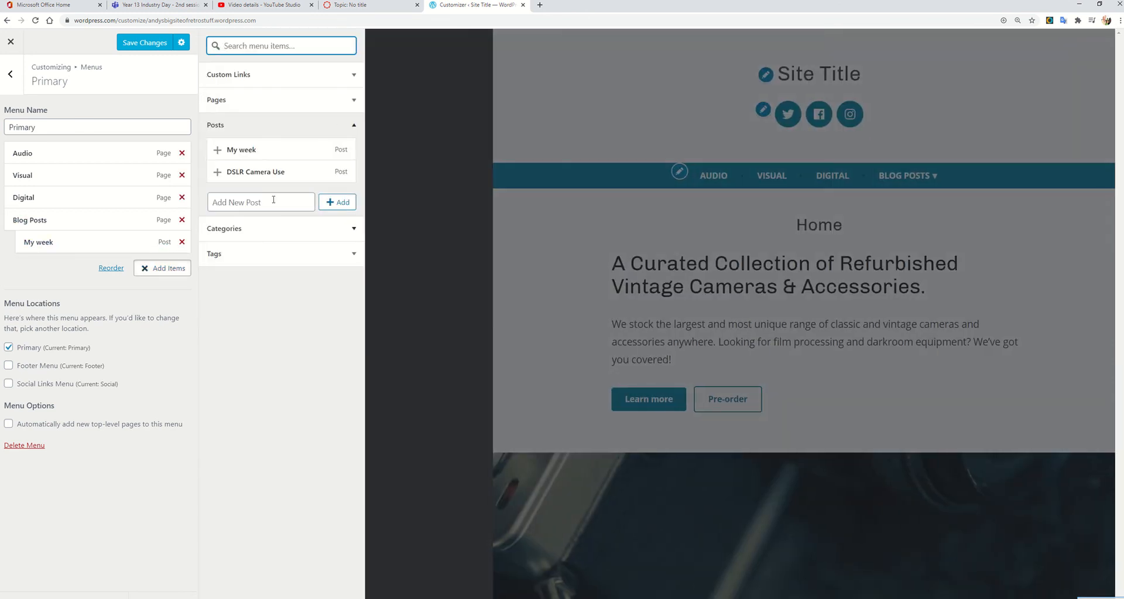
{"action": "left_click", "coordinate": [255, 172]}
{"action": "left_click_drag", "start_coordinate": [68, 262], "coordinate": [72, 264]}
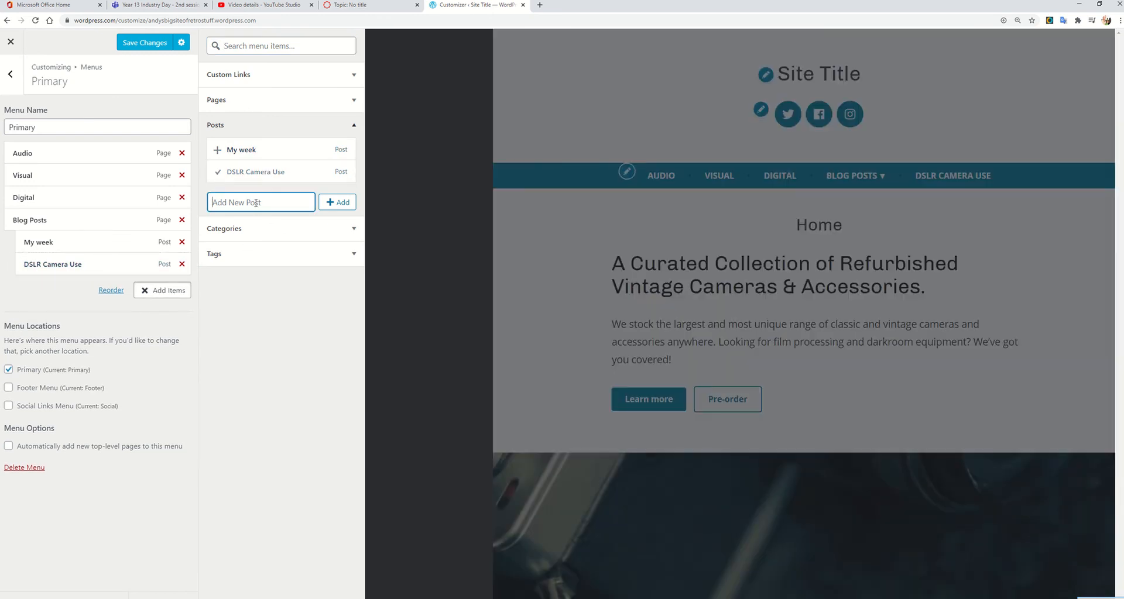
Create a new post named "Week 2" as a menu item, place it under Blog Posts after My week, and save the changes.
{"action": "key", "text": "Return"}
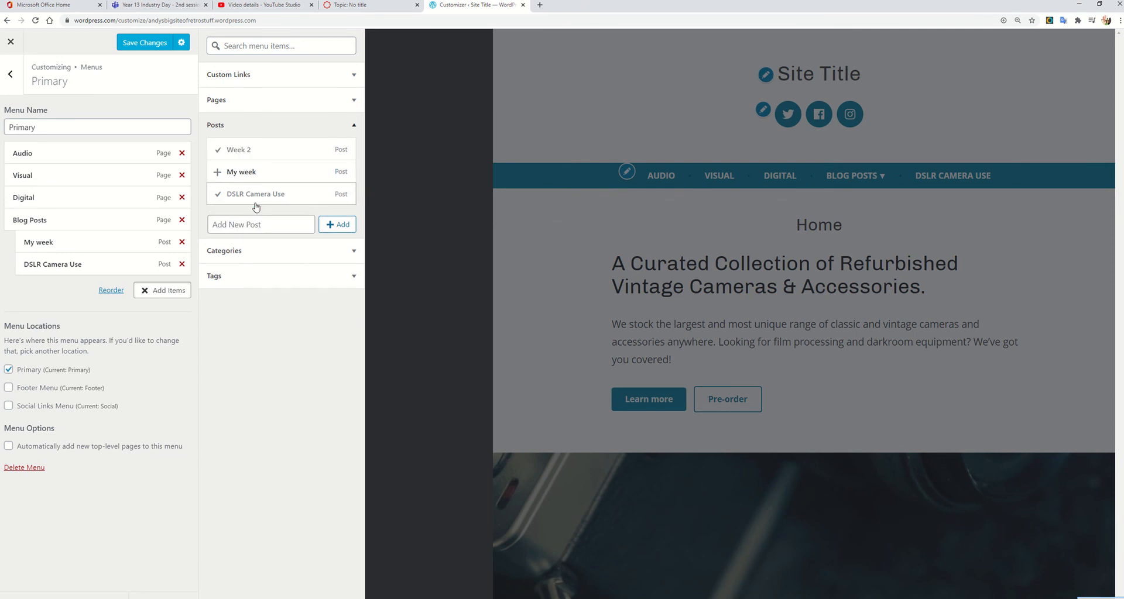
{"action": "left_click_drag", "start_coordinate": [30, 287], "coordinate": [44, 267]}
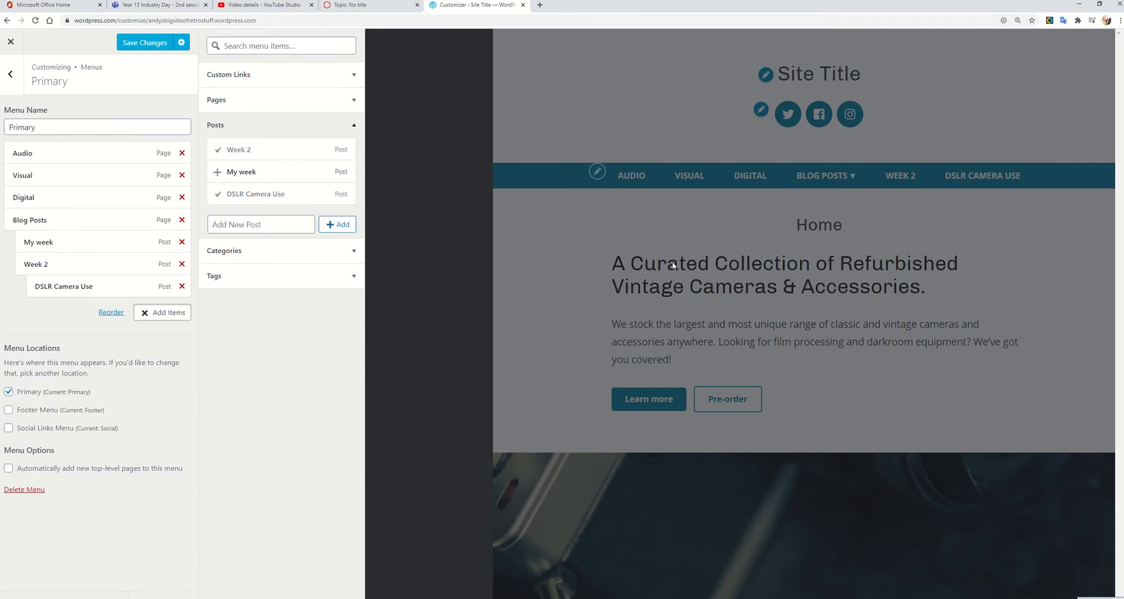
{"action": "left_click", "coordinate": [148, 45]}
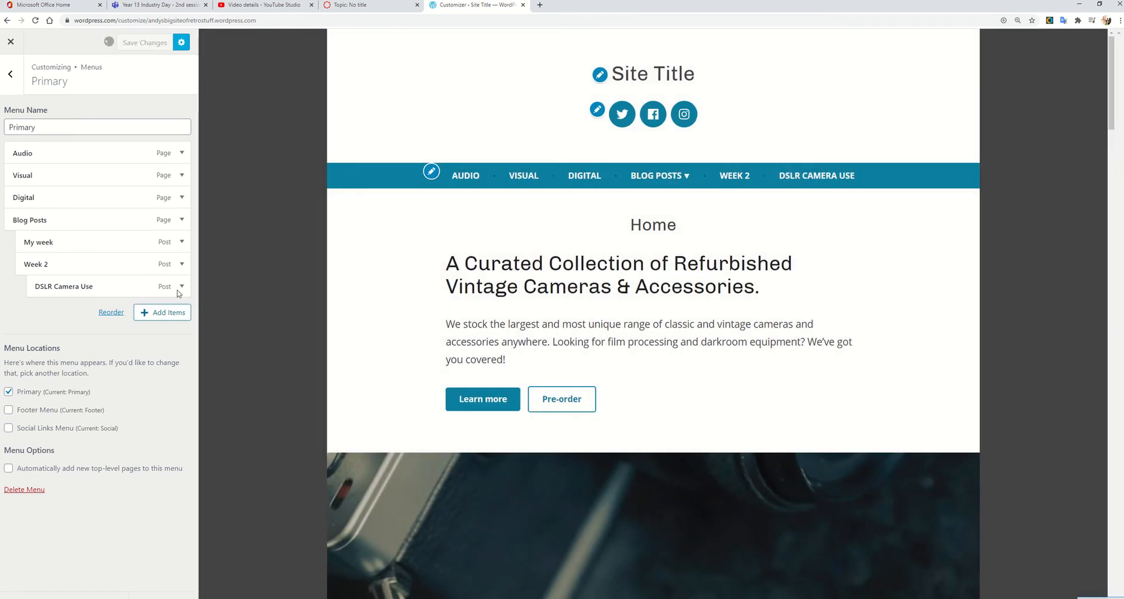
Try to reorder My week, Week 2 and DSLR Camera Use among the sub-items of the Primary menu.
{"action": "left_click", "coordinate": [40, 392]}
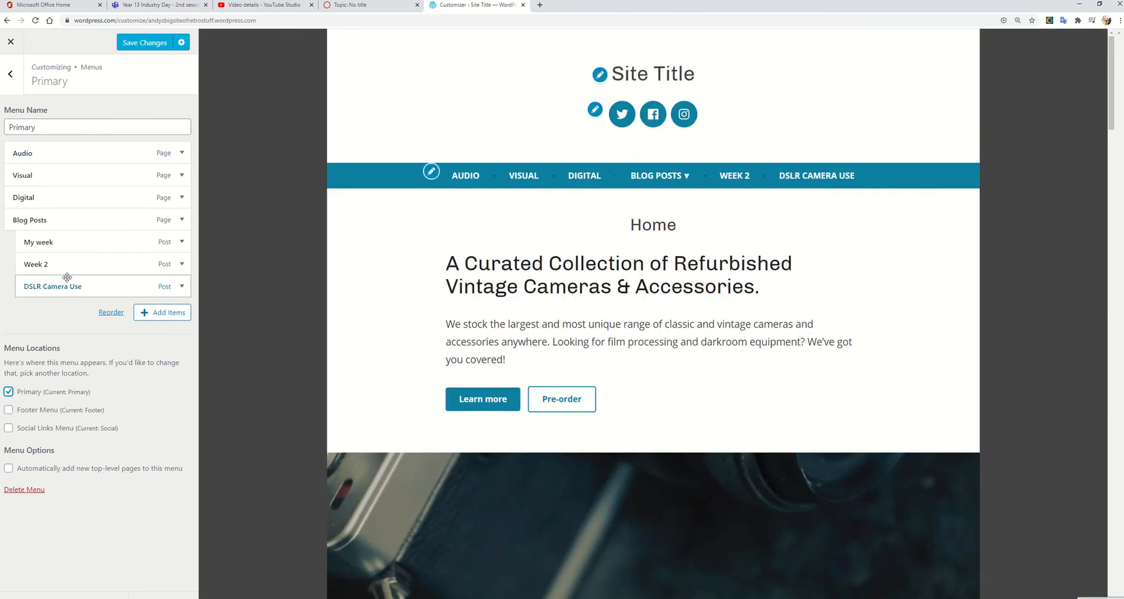
{"action": "left_click", "coordinate": [31, 241]}
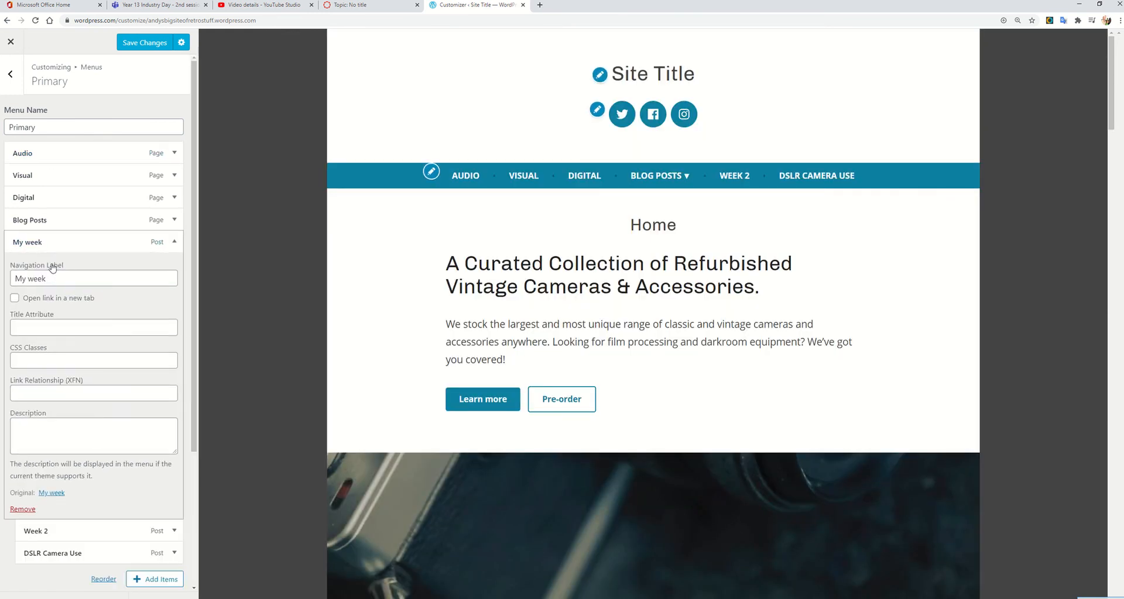
{"action": "left_click", "coordinate": [46, 244]}
{"action": "left_click", "coordinate": [69, 263]}
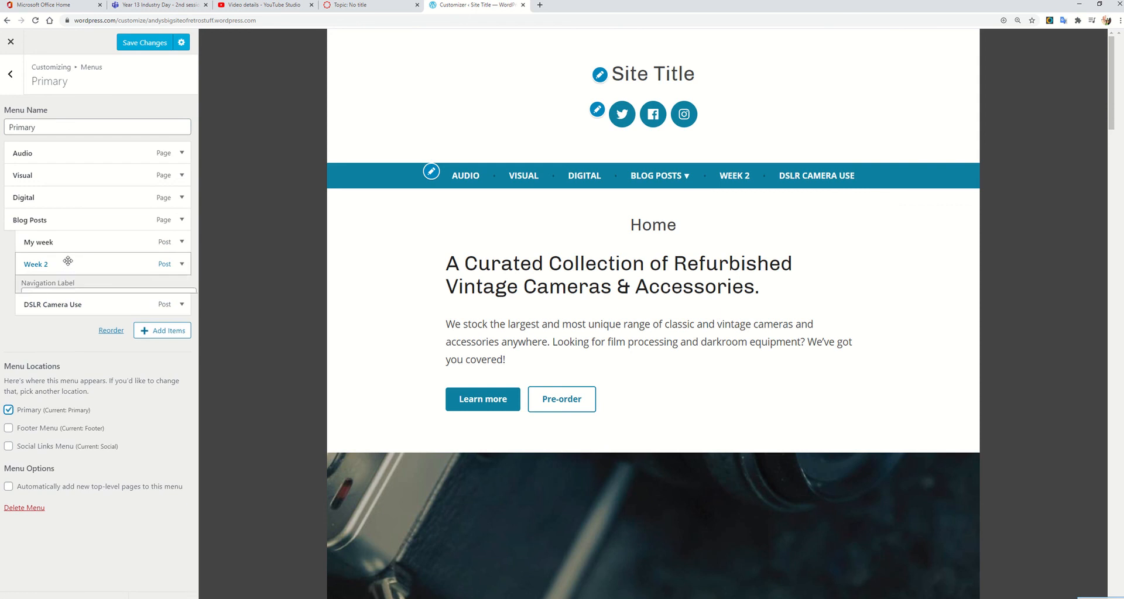
{"action": "left_click", "coordinate": [65, 263]}
{"action": "left_click_drag", "start_coordinate": [56, 245], "coordinate": [60, 278]}
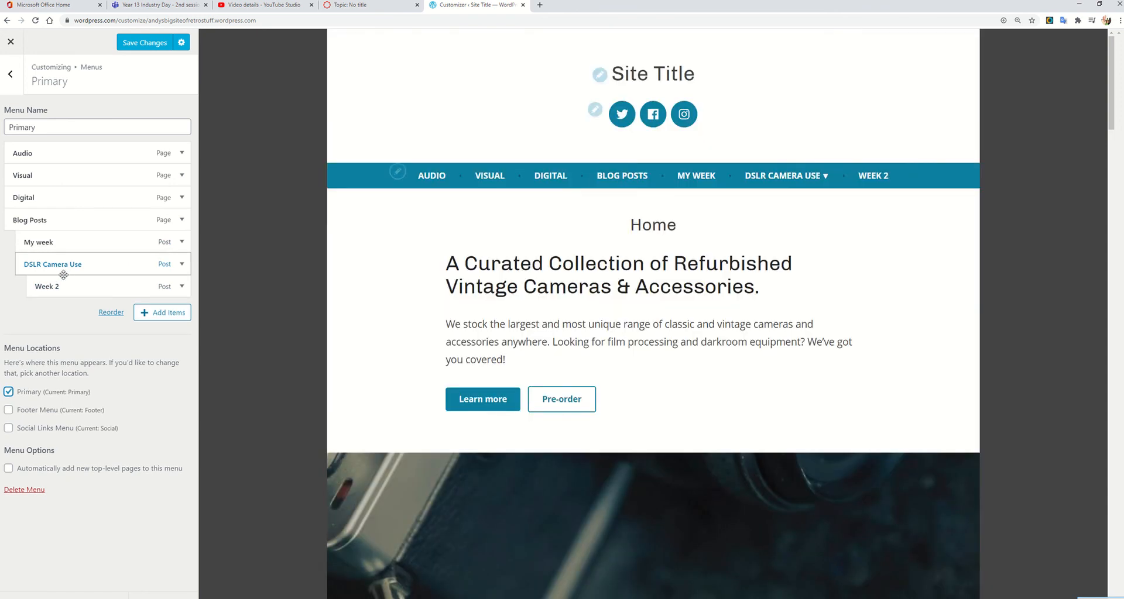
{"action": "left_click_drag", "start_coordinate": [44, 267], "coordinate": [55, 211]}
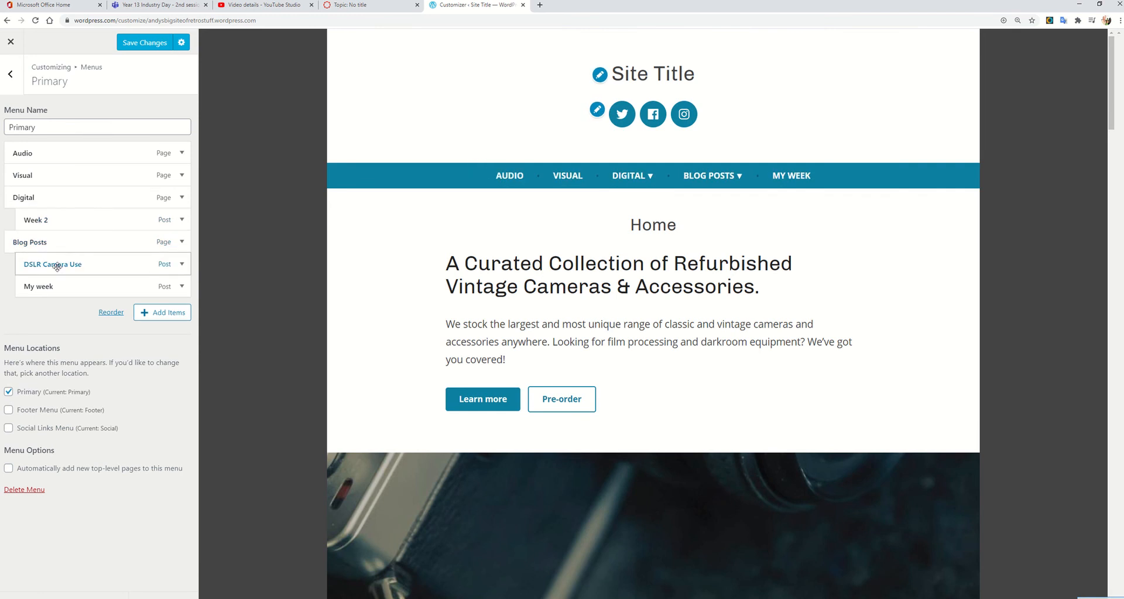
{"action": "mouse_move", "coordinate": [56, 267]}
{"action": "left_mouse_down"}
{"action": "mouse_move", "coordinate": [36, 266]}
{"action": "mouse_move", "coordinate": [53, 262]}
{"action": "left_mouse_up"}
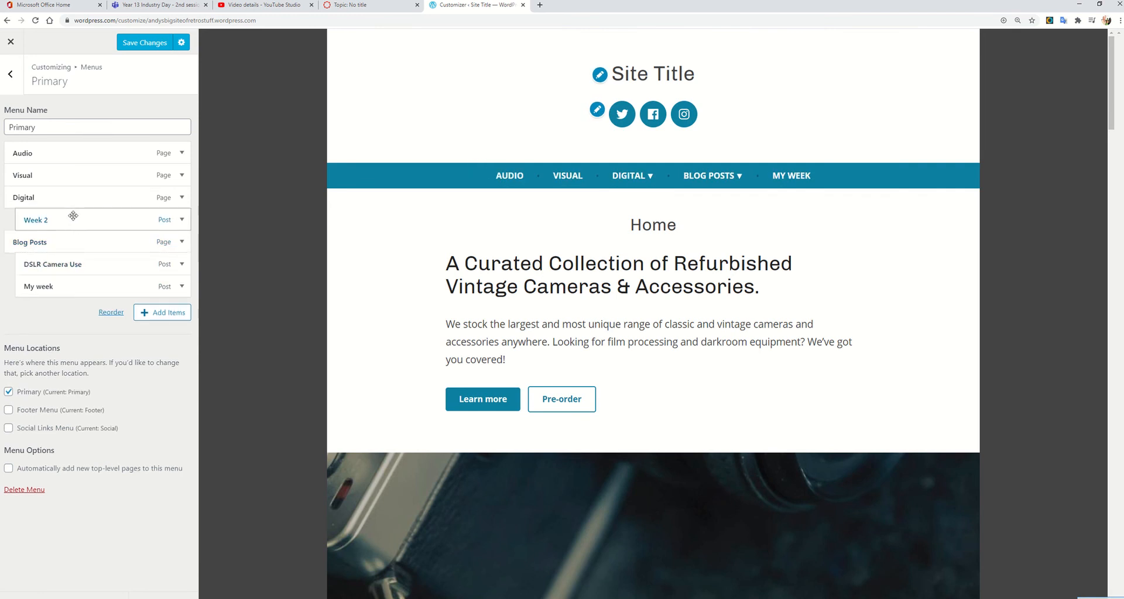
Move Week 2, DSLR Camera Use and My week to the menu's top level, between Digital and Blog Posts.
{"action": "left_click_drag", "start_coordinate": [73, 216], "coordinate": [46, 220]}
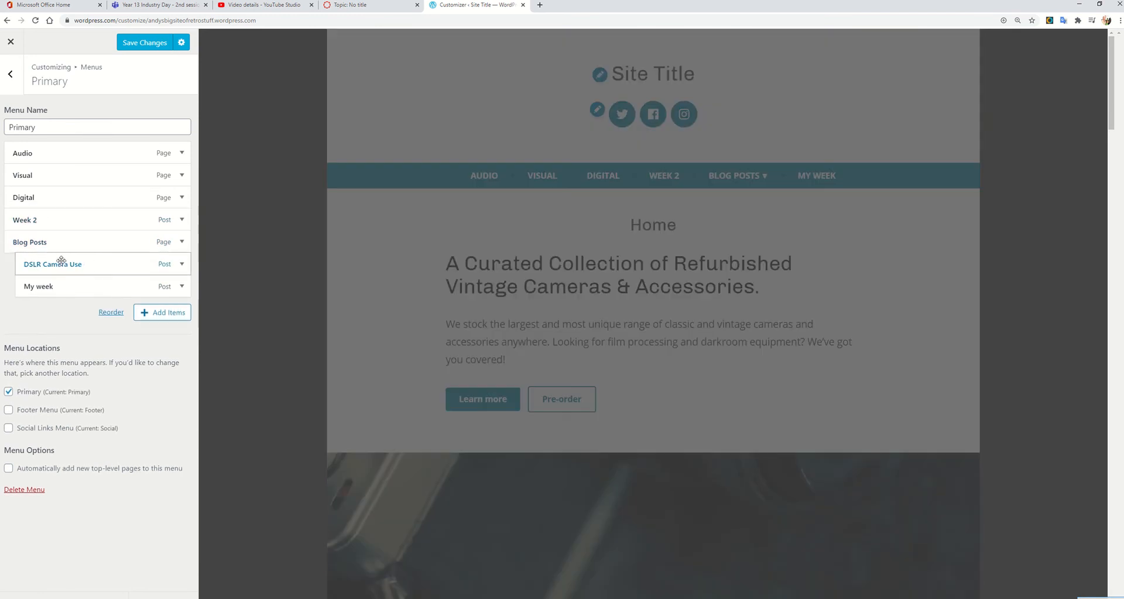
{"action": "left_click_drag", "start_coordinate": [61, 259], "coordinate": [70, 239]}
{"action": "left_click_drag", "start_coordinate": [86, 285], "coordinate": [70, 267]}
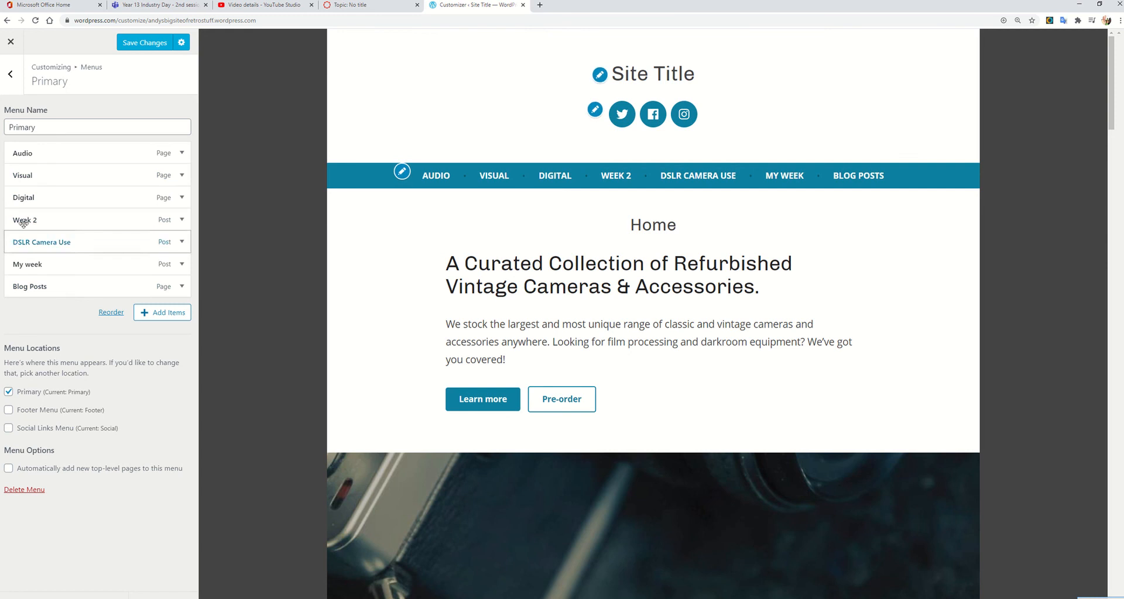
Nest Week 2, My week and DSLR Camera Use in that order beneath Blog Posts and save the menu changes.
{"action": "left_click_drag", "start_coordinate": [22, 221], "coordinate": [42, 292]}
{"action": "left_click_drag", "start_coordinate": [32, 247], "coordinate": [43, 288]}
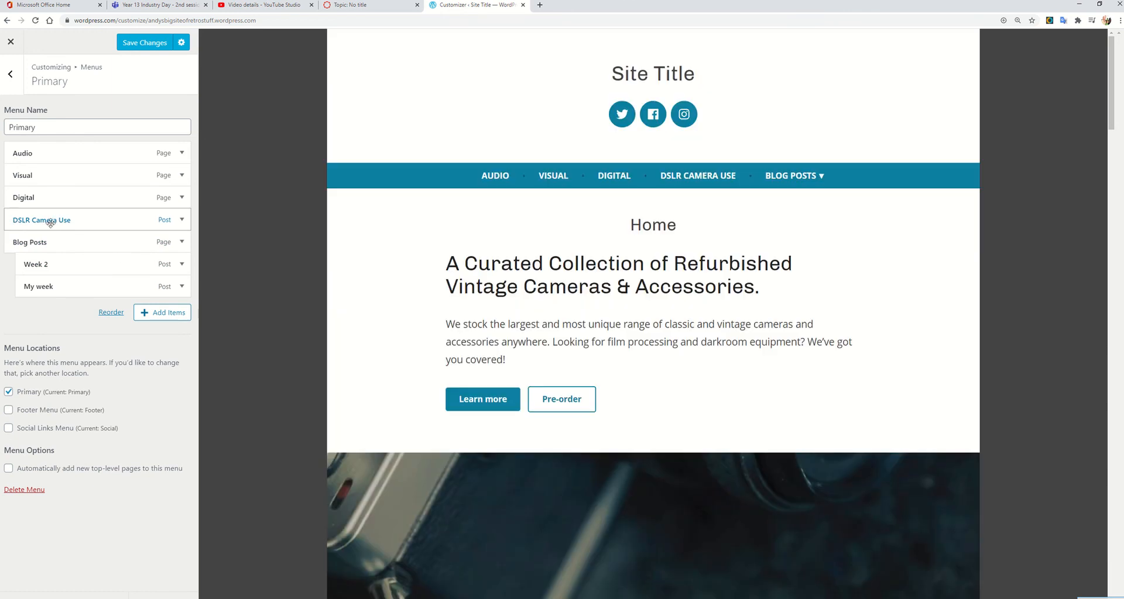
{"action": "left_click_drag", "start_coordinate": [48, 220], "coordinate": [69, 288]}
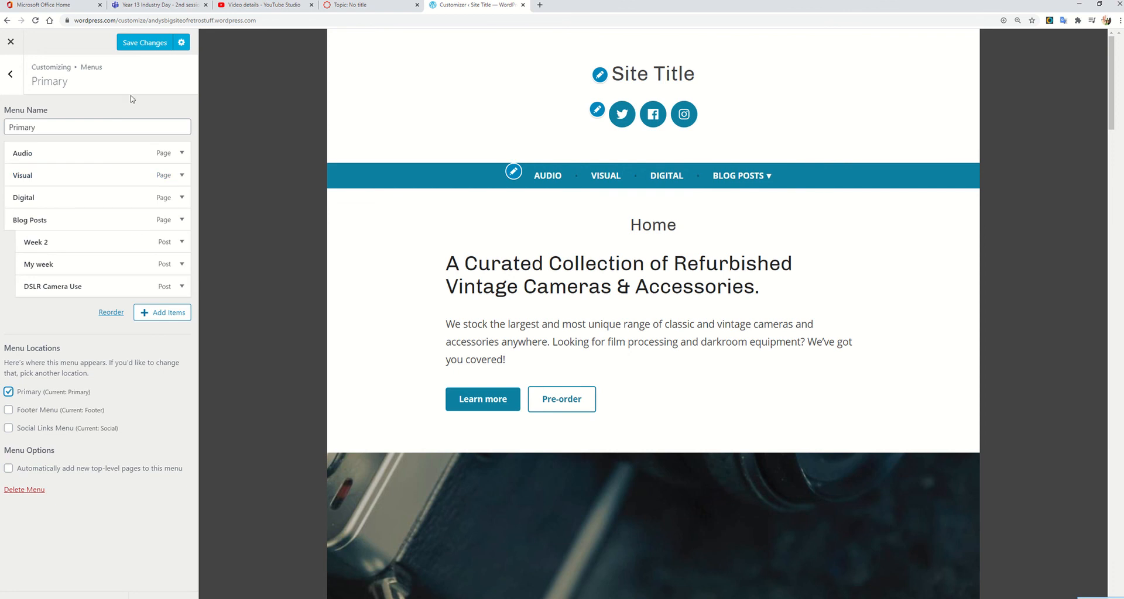
{"action": "left_click", "coordinate": [151, 51]}
{"action": "mouse_move", "coordinate": [751, 203]}
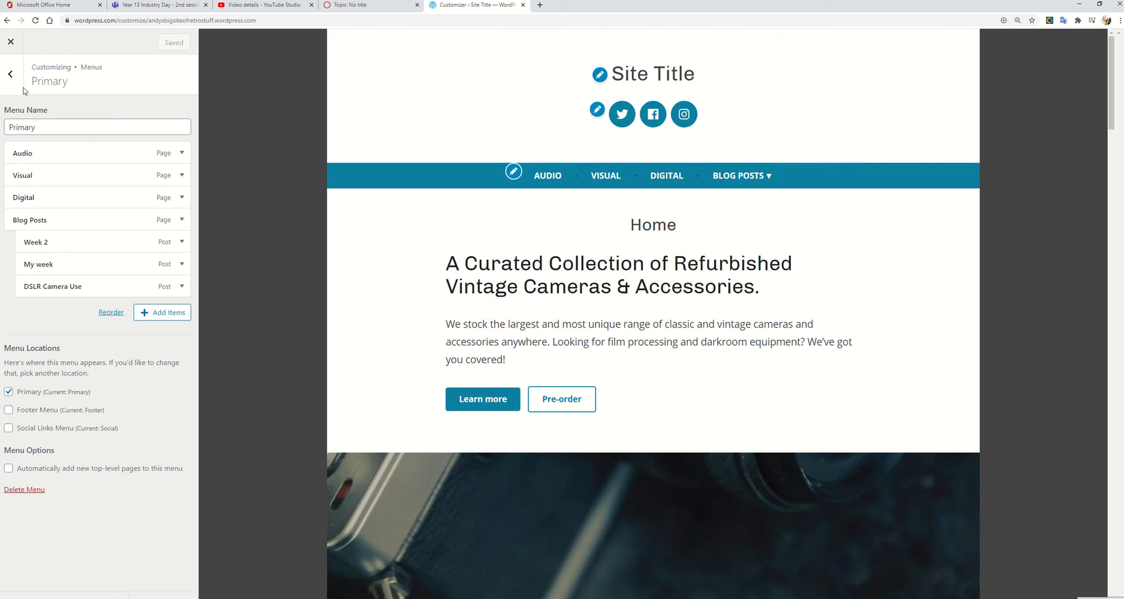
Leave the Customizer and open the site's Digital page for editing.
{"action": "left_click", "coordinate": [11, 74]}
{"action": "left_click", "coordinate": [10, 87]}
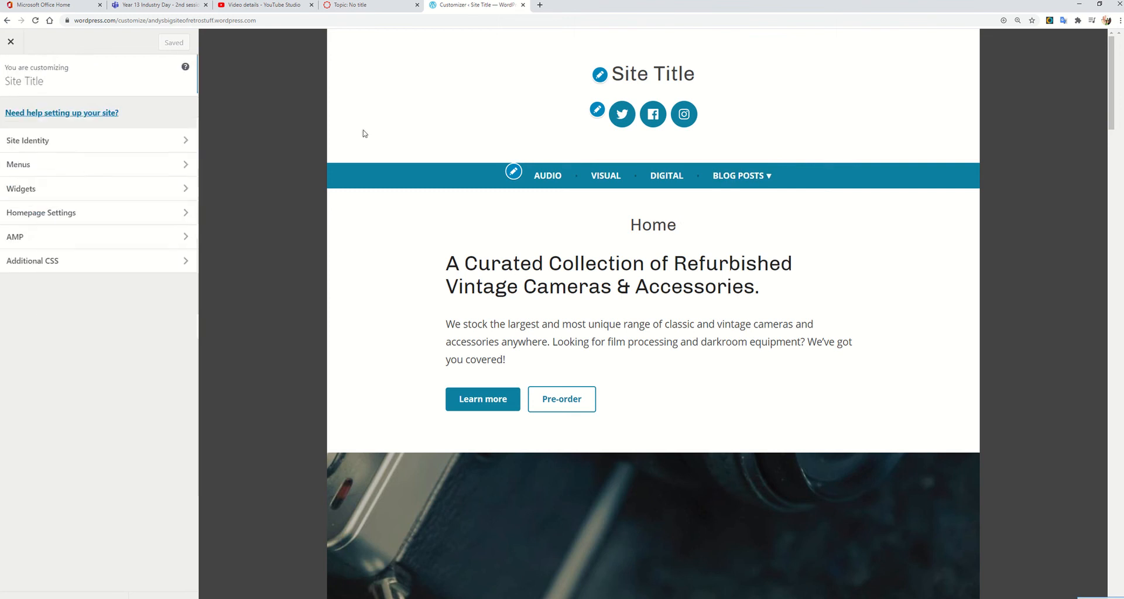
{"action": "left_click", "coordinate": [10, 43]}
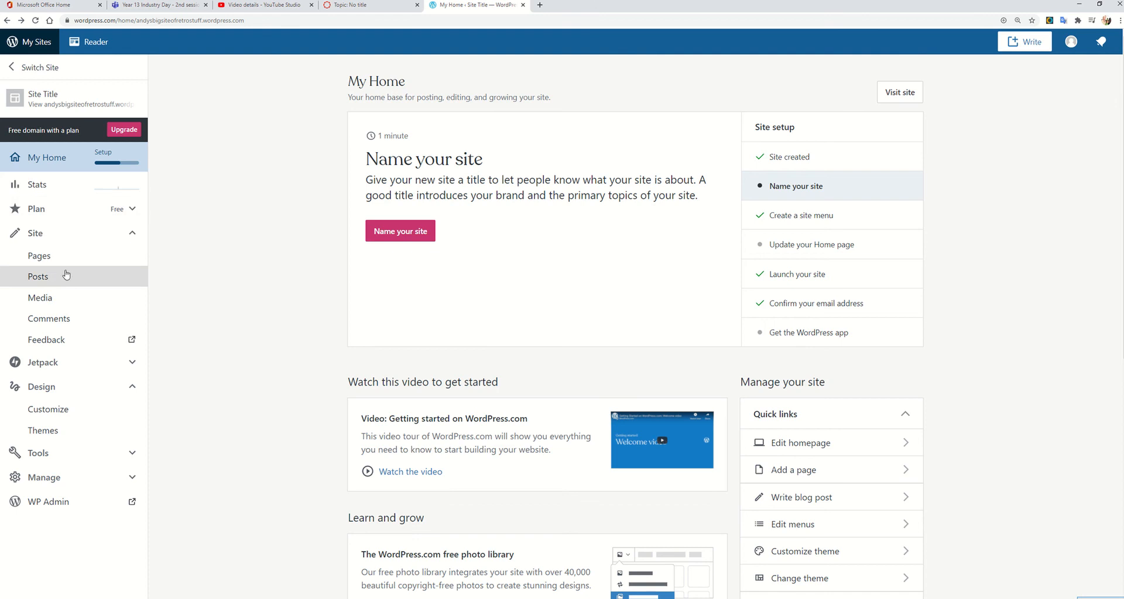
{"action": "left_click", "coordinate": [65, 283]}
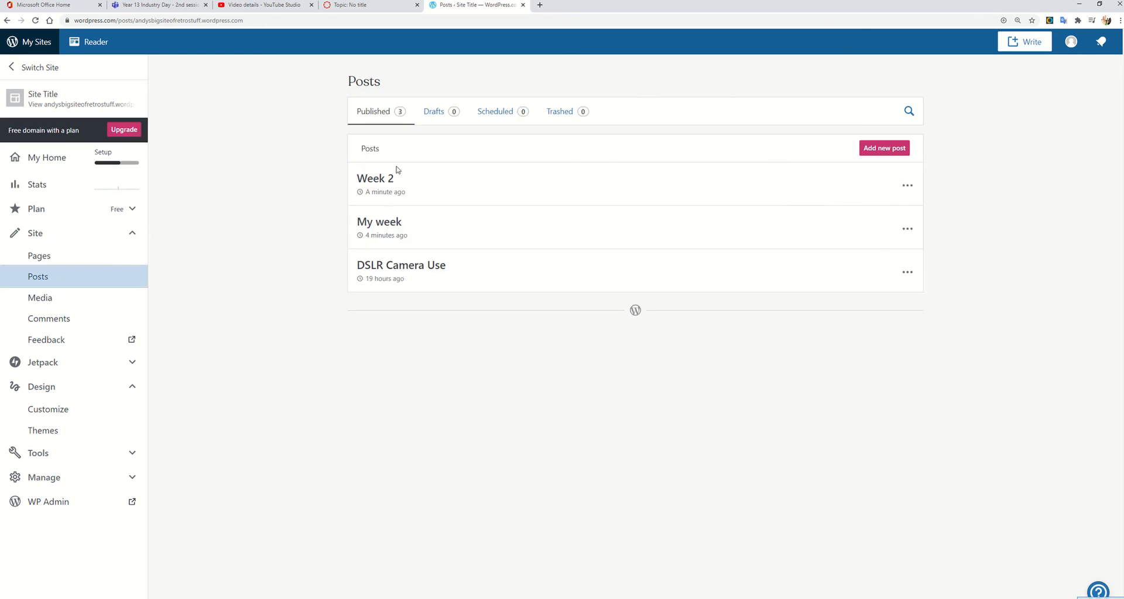
{"action": "left_click", "coordinate": [41, 256]}
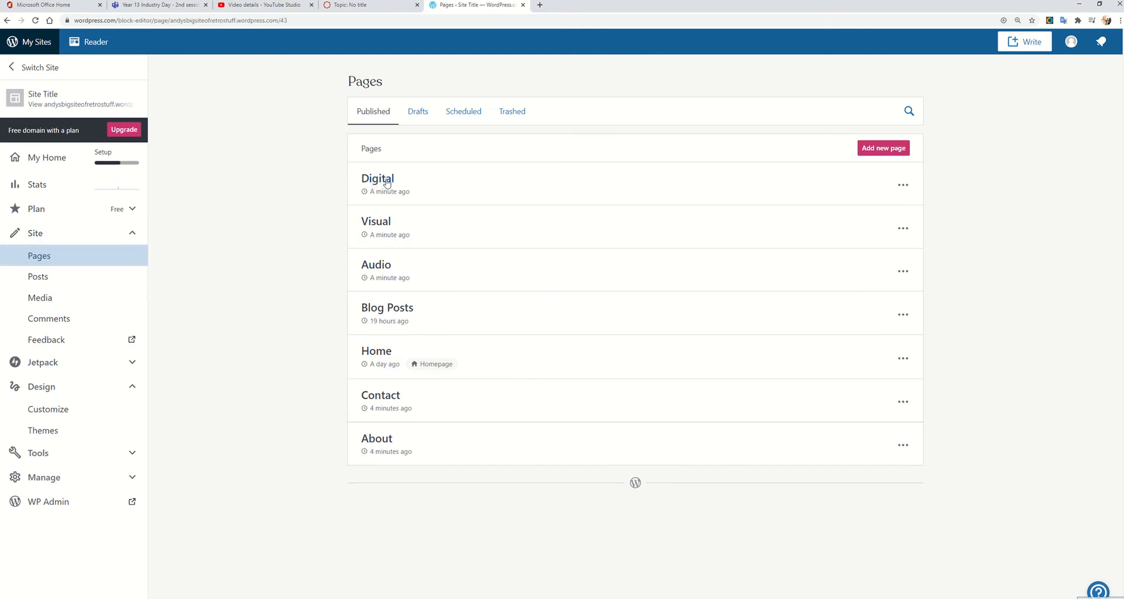
{"action": "left_click", "coordinate": [379, 179]}
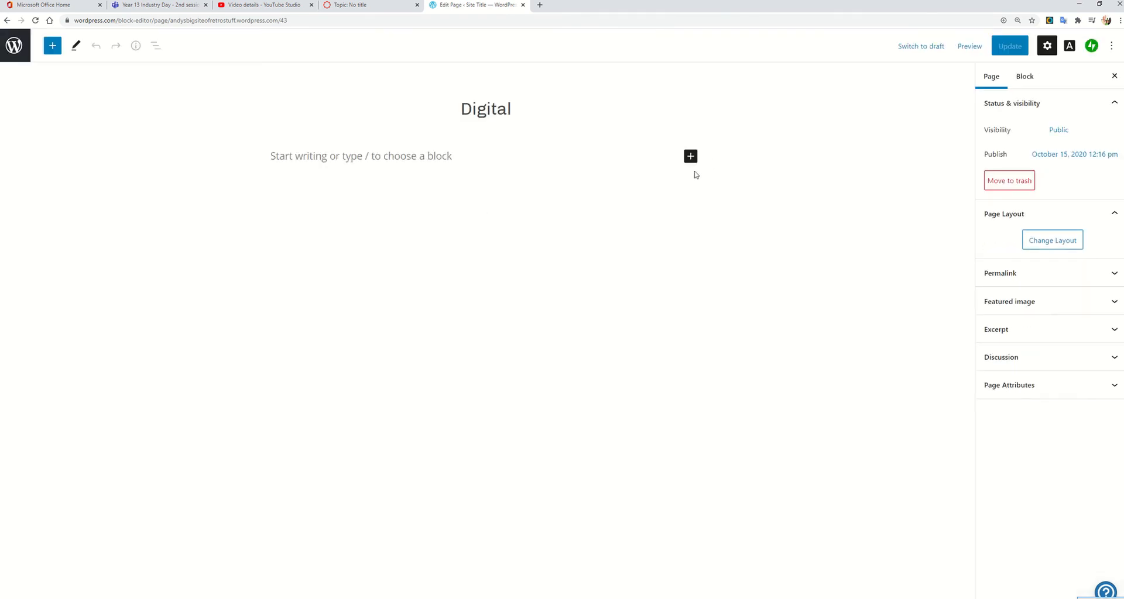
Add an Image block to the Digital page and upload the Photoshop Start image into it.
{"action": "left_click", "coordinate": [690, 157]}
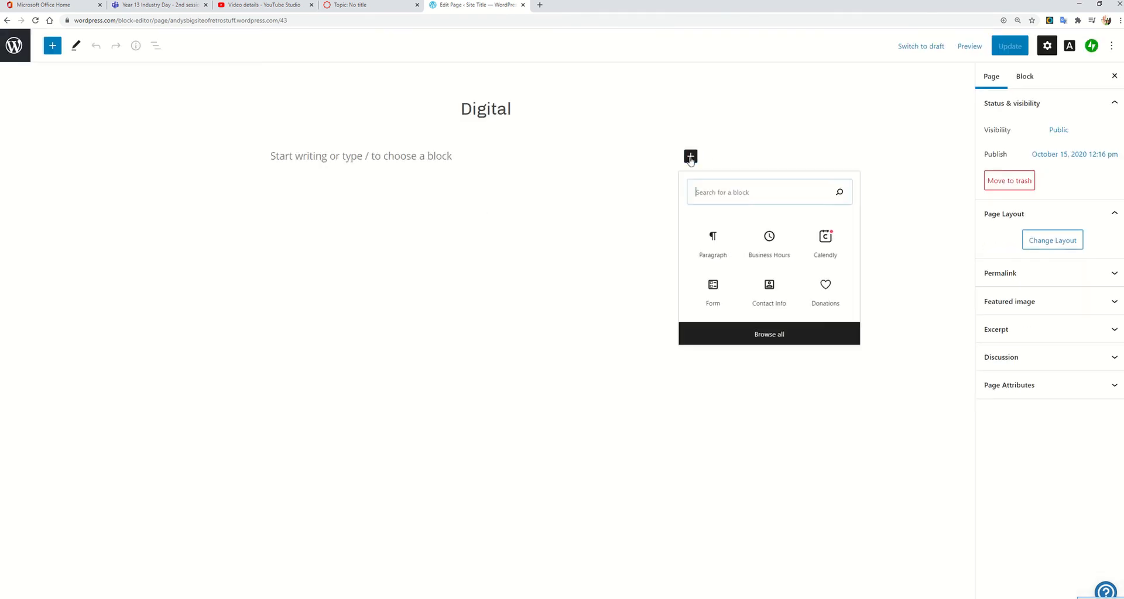
{"action": "left_click", "coordinate": [769, 344]}
{"action": "scroll", "coordinate": [88, 327], "scroll_direction": "down", "scroll_amount": 5}
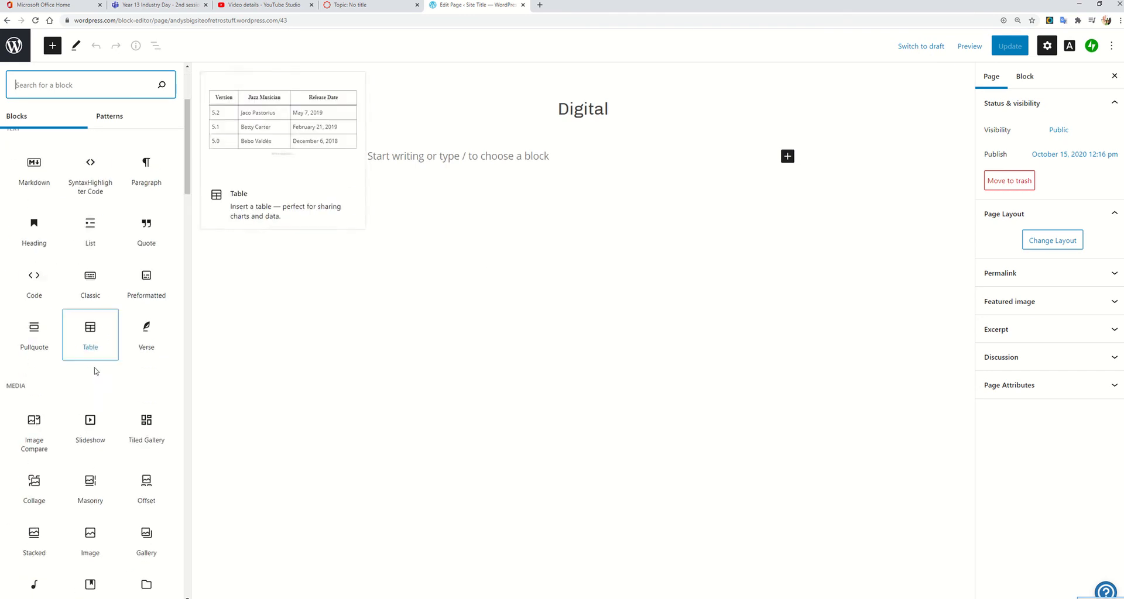
{"action": "left_click", "coordinate": [89, 408]}
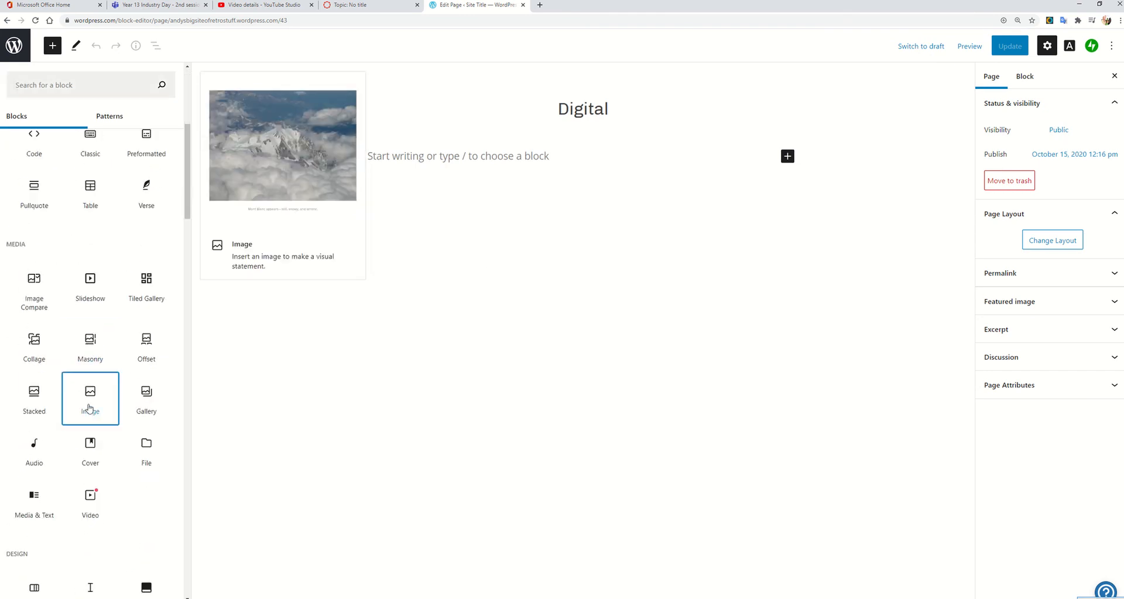
{"action": "left_click", "coordinate": [298, 226]}
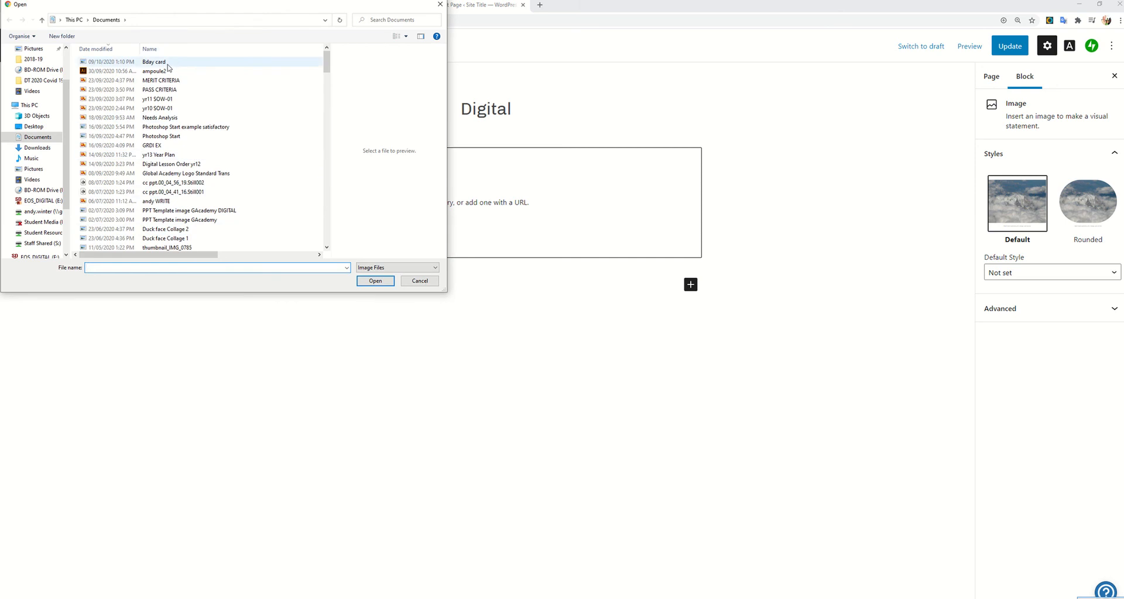
{"action": "double_click", "coordinate": [165, 137]}
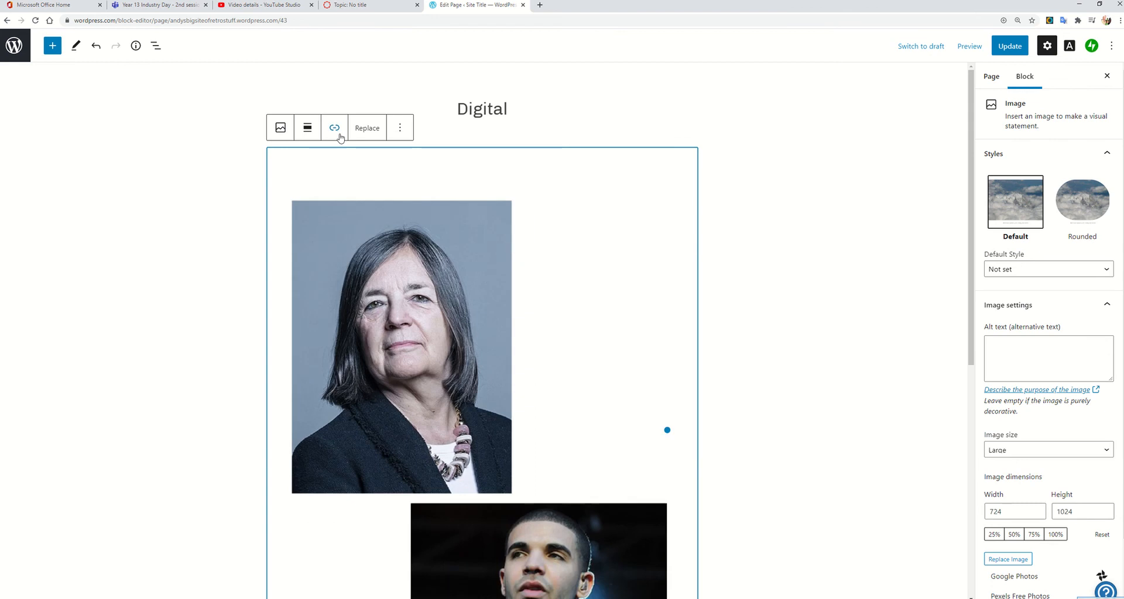
{"action": "left_click", "coordinate": [335, 128]}
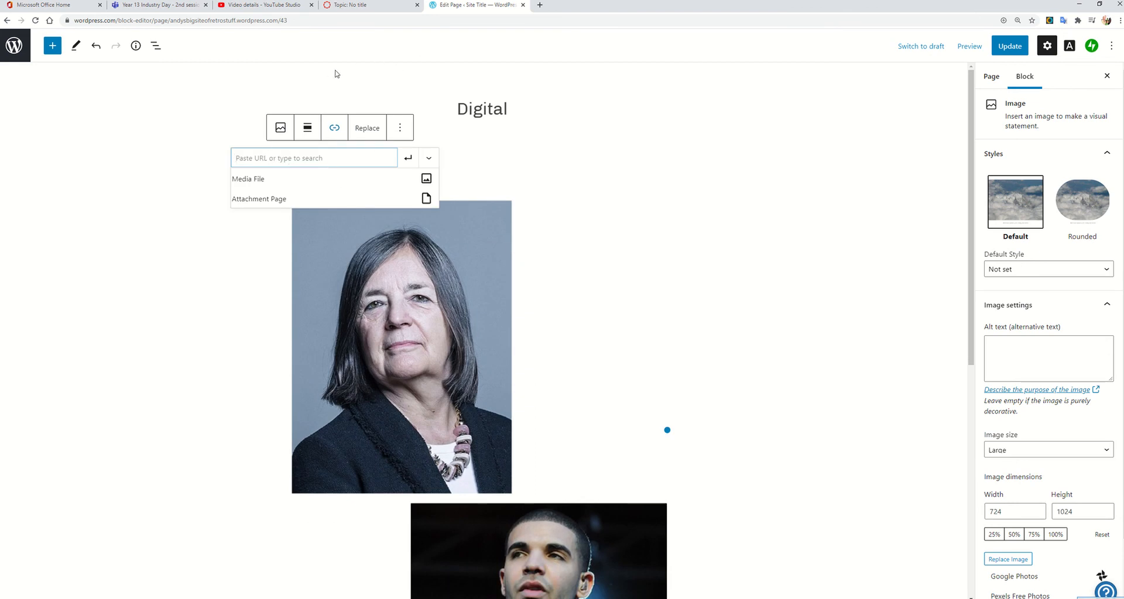
{"action": "type", "text": "https://youtu.be/OdUg5D3dZzw"}
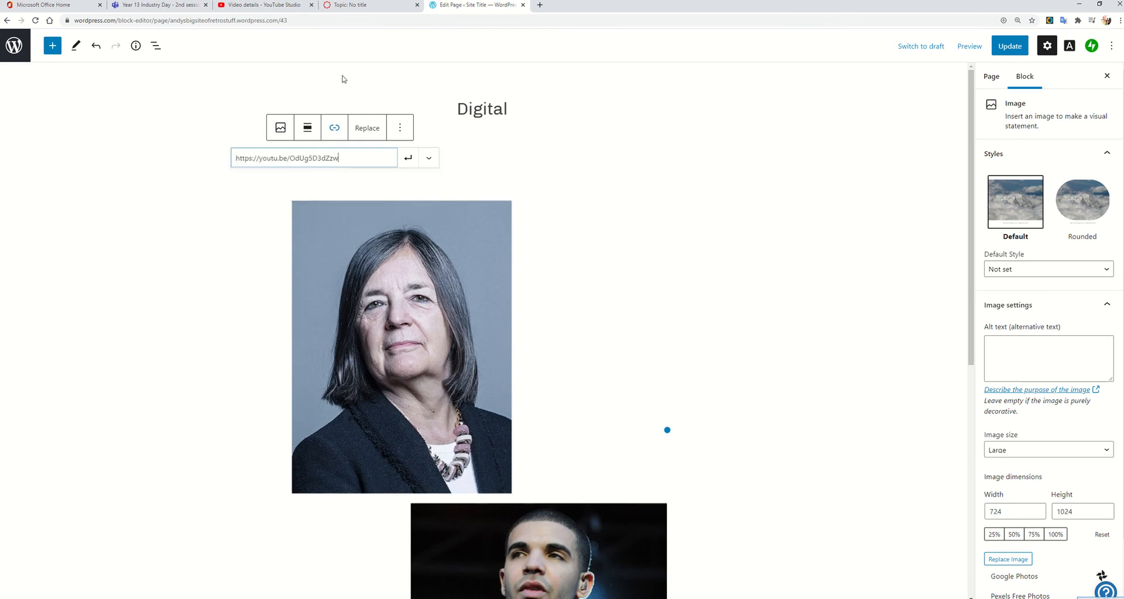
{"action": "left_click", "coordinate": [405, 158]}
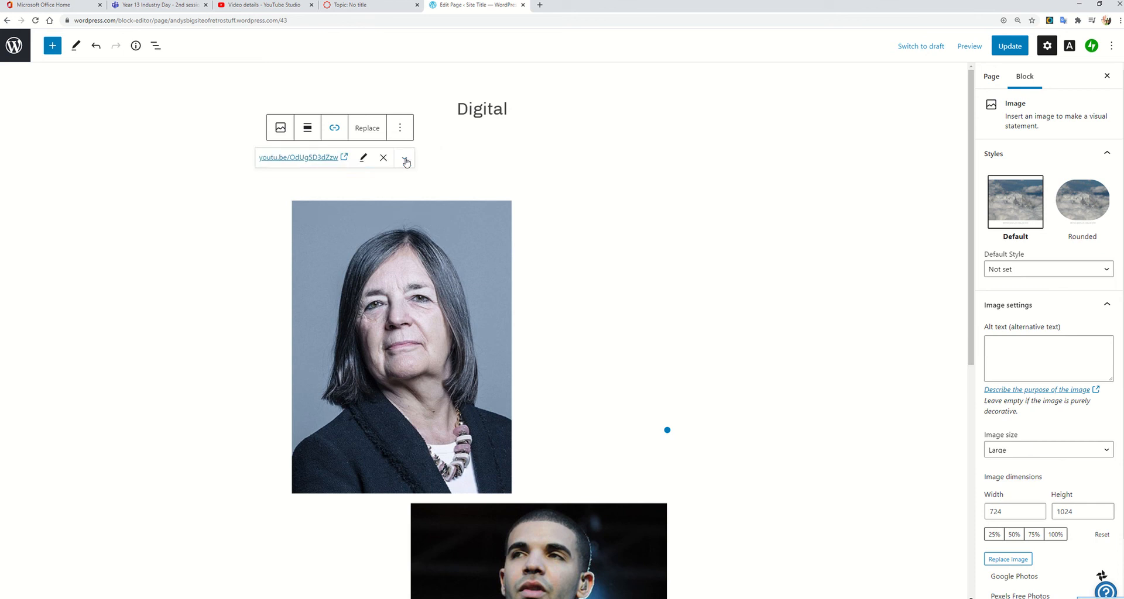
{"action": "left_click", "coordinate": [1004, 54]}
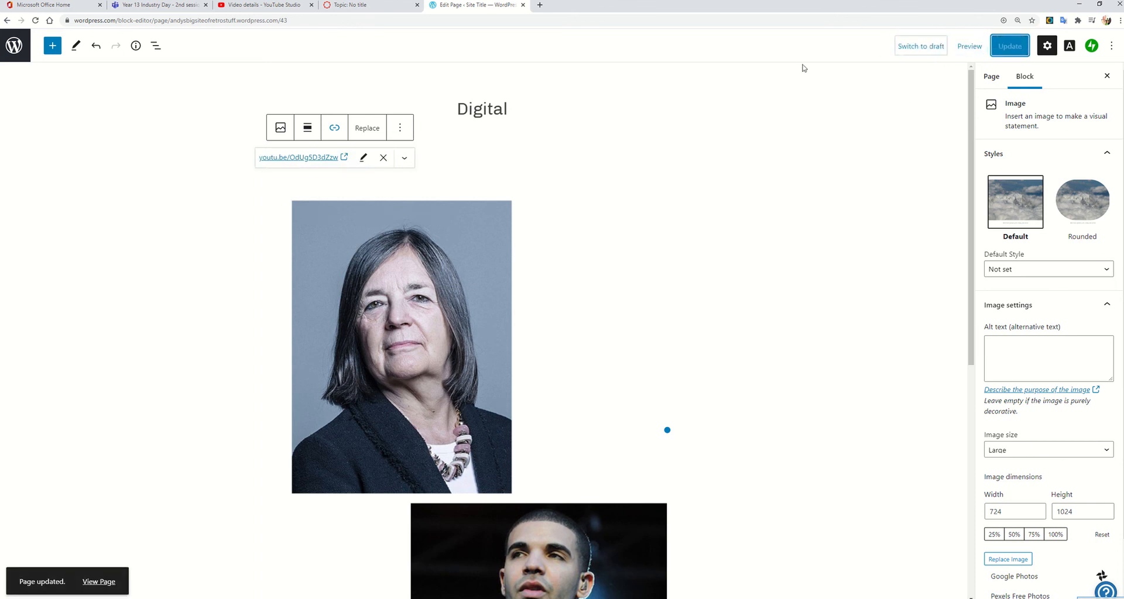
Preview the Digital page, test the image's link on the live site, and return to the page editor.
{"action": "left_click", "coordinate": [970, 47]}
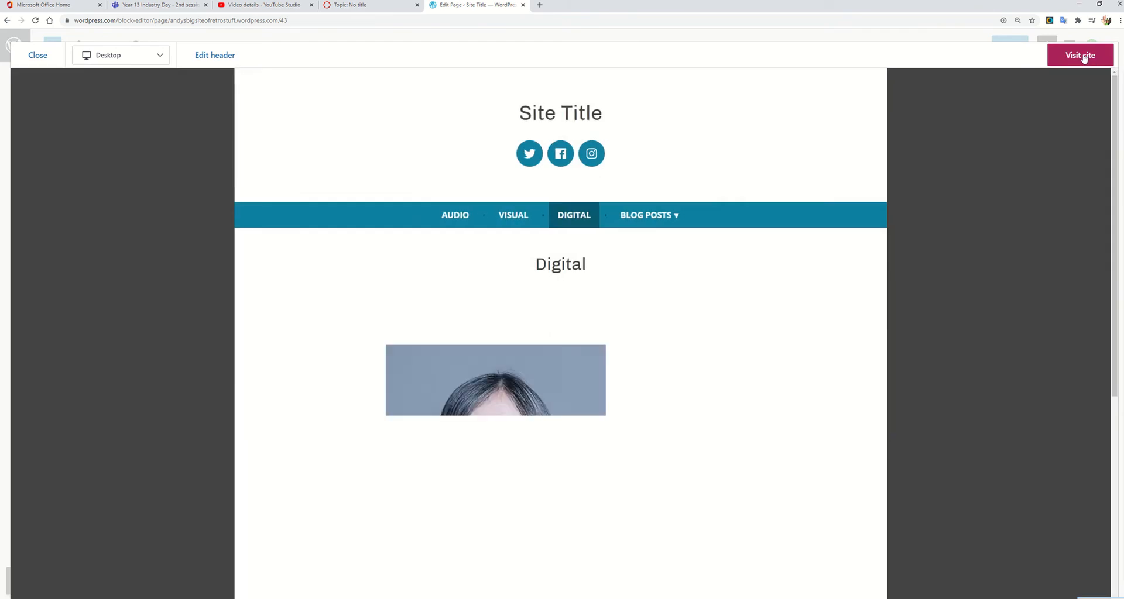
{"action": "left_click", "coordinate": [1083, 57]}
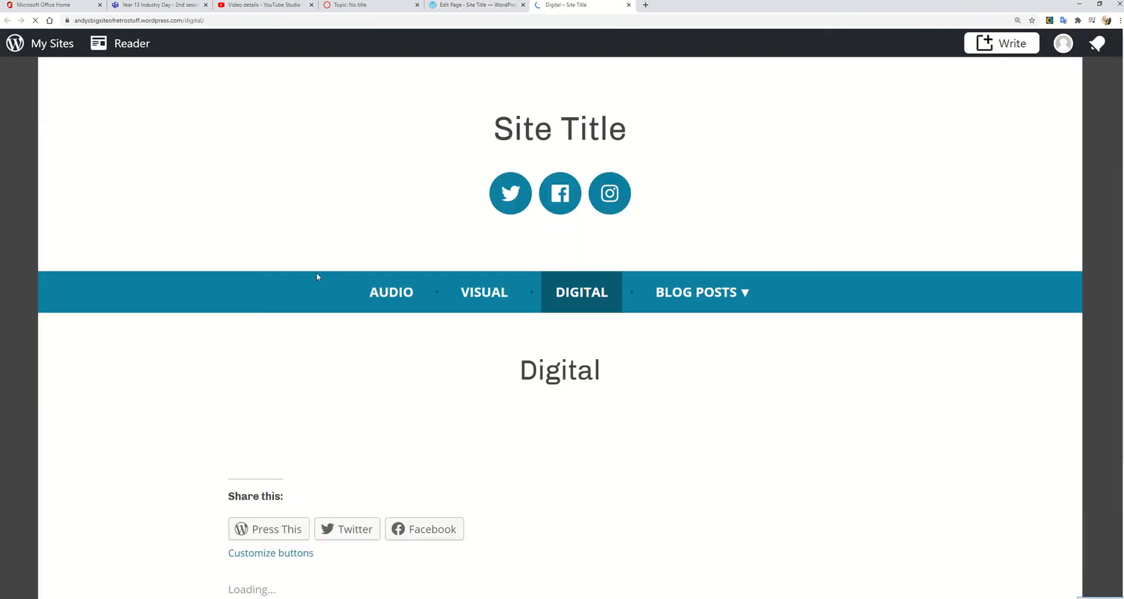
{"action": "left_click", "coordinate": [673, 441]}
{"action": "scroll", "coordinate": [668, 431], "scroll_direction": "down", "scroll_amount": 9}
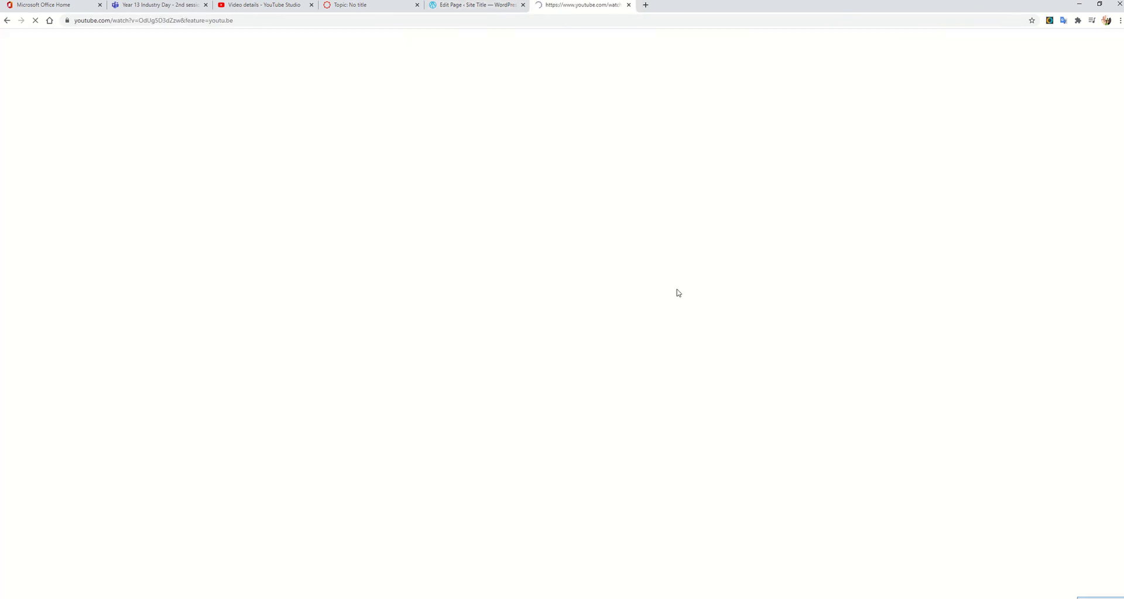
{"action": "left_click", "coordinate": [628, 4]}
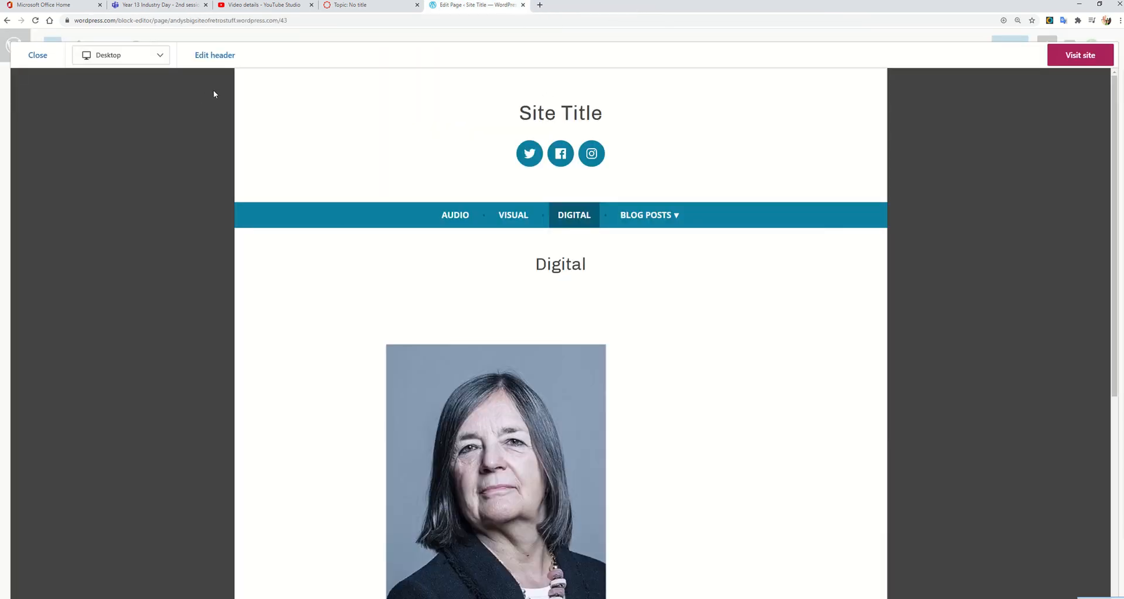
{"action": "left_click", "coordinate": [31, 57]}
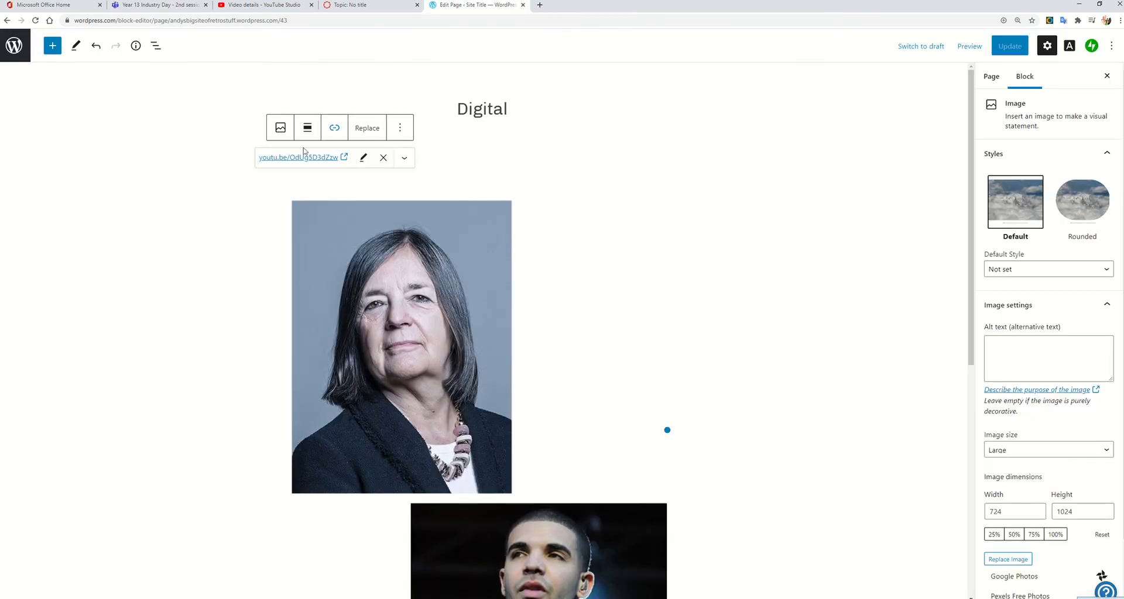
Leave the page editor, open the site preview, select the site's address and examine the Blog Posts submenu.
{"action": "left_click", "coordinate": [13, 45]}
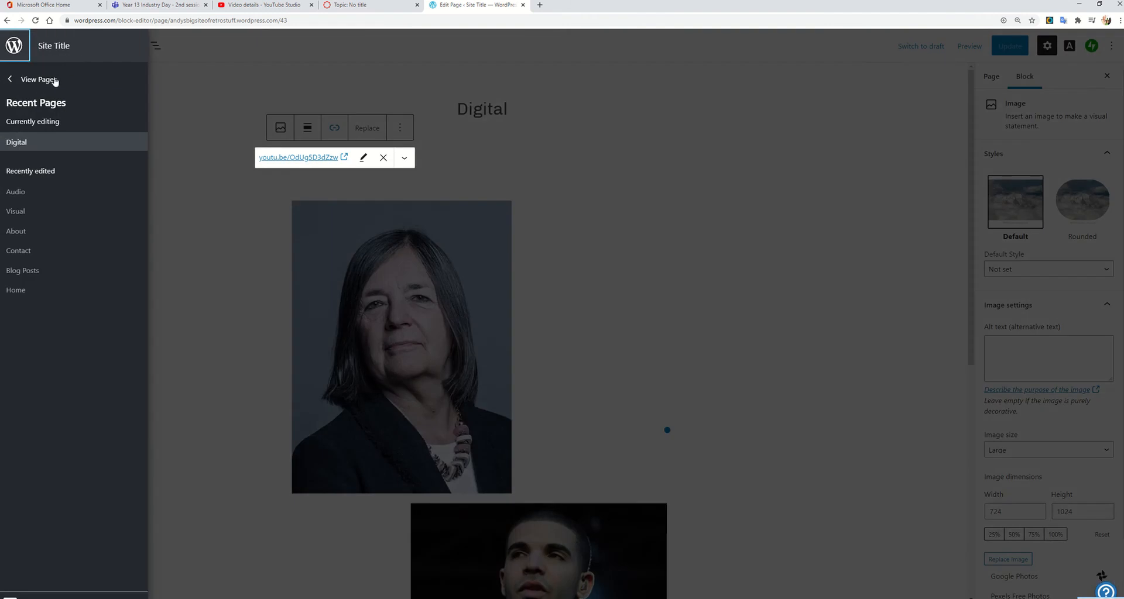
{"action": "left_click", "coordinate": [49, 81]}
{"action": "left_click", "coordinate": [88, 104]}
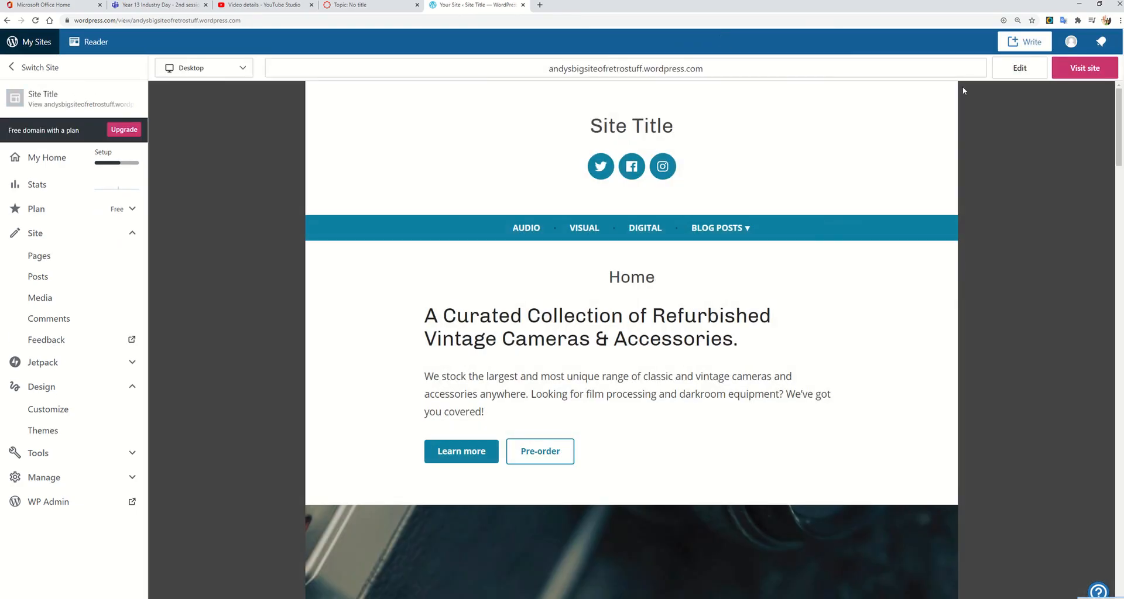
{"action": "mouse_move", "coordinate": [968, 68]}
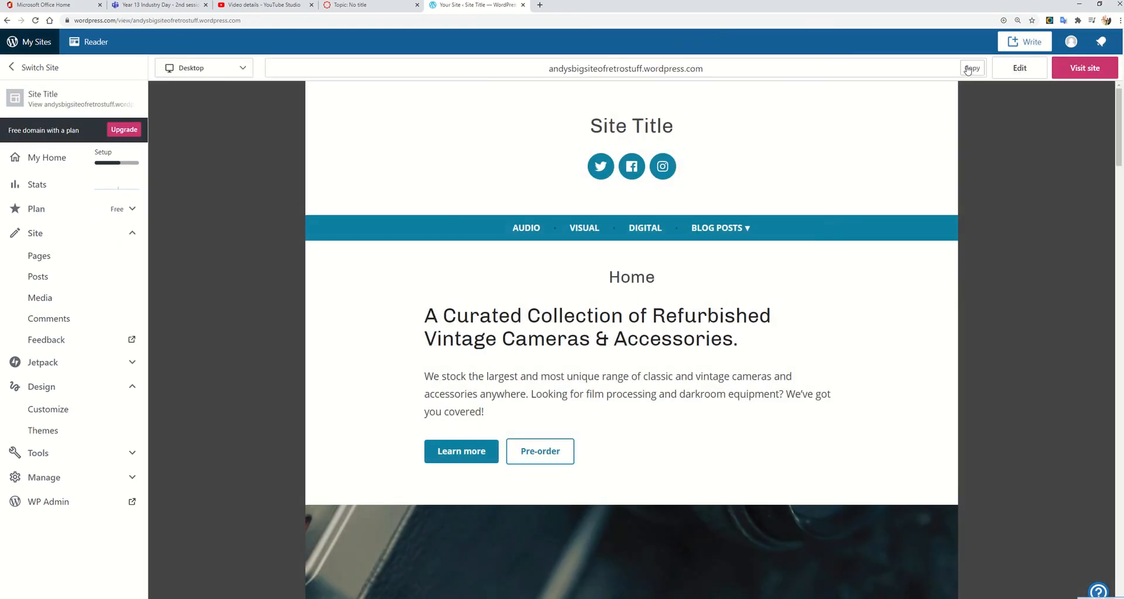
{"action": "left_click", "coordinate": [780, 70]}
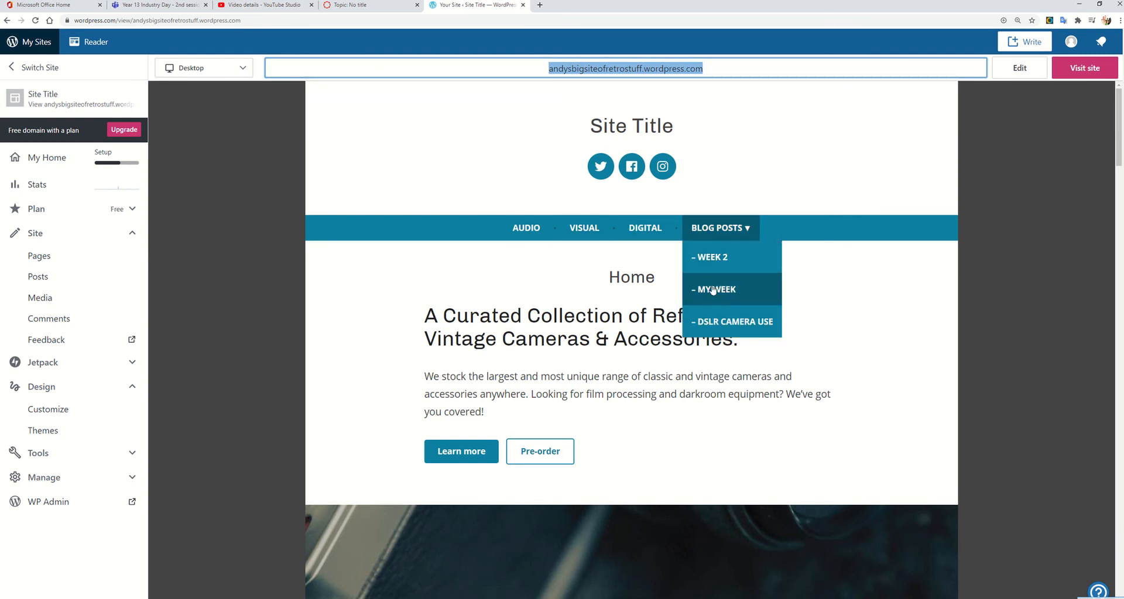
{"action": "mouse_move", "coordinate": [496, 16]}
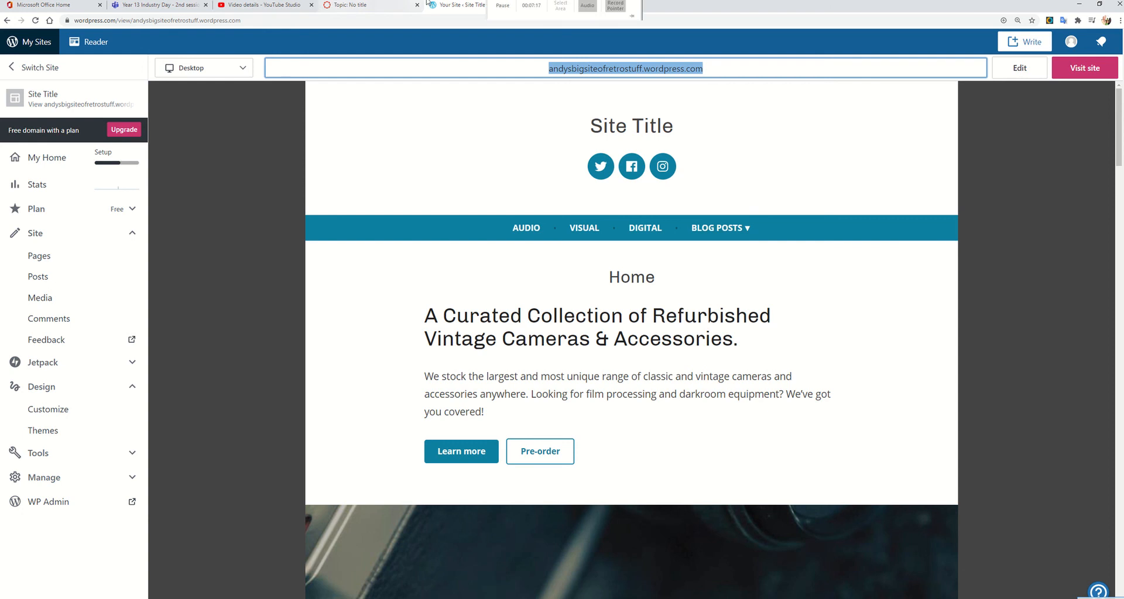